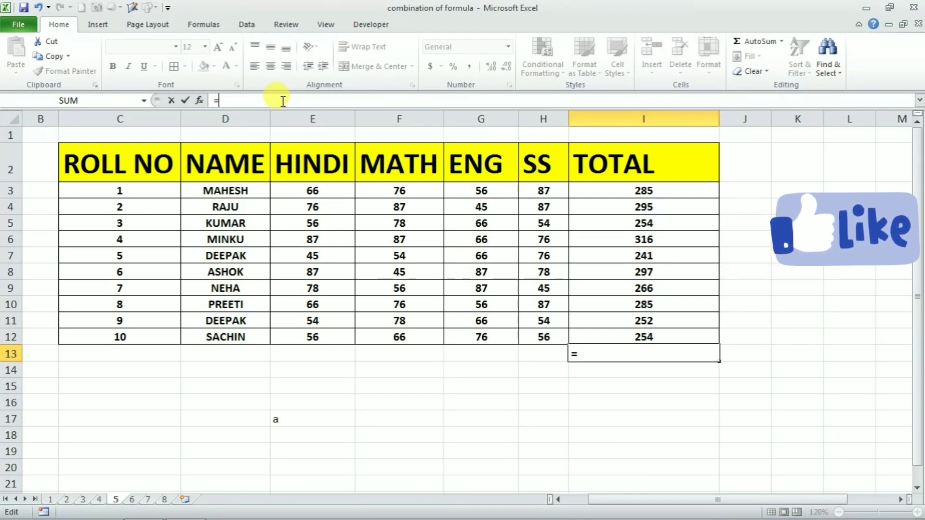
- Start the formula in I13 with the text label "sum=" joined by & to the SUM of totals I3:I12
text("sum=)
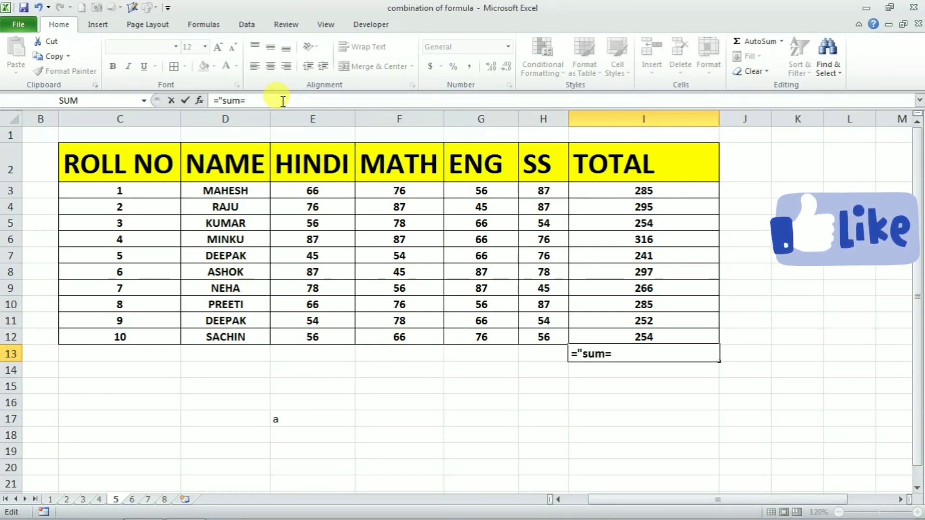
text(")
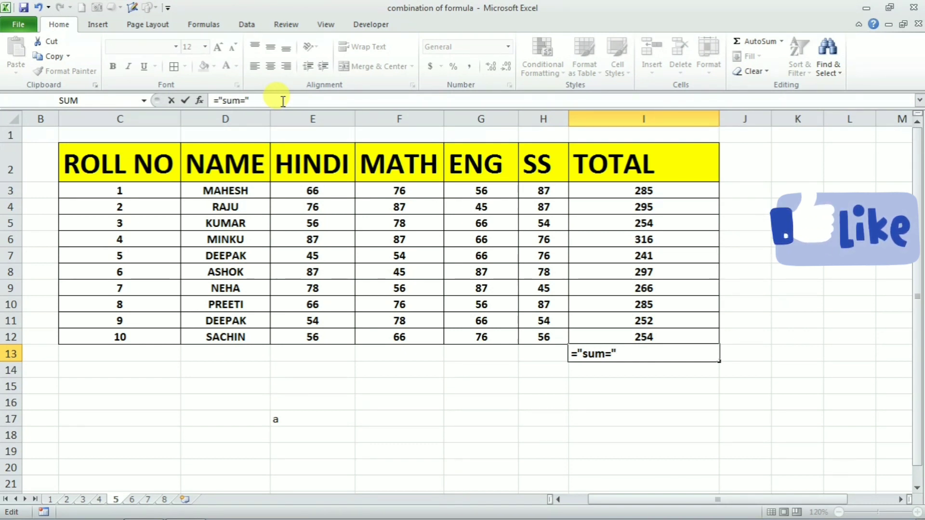
text(&)
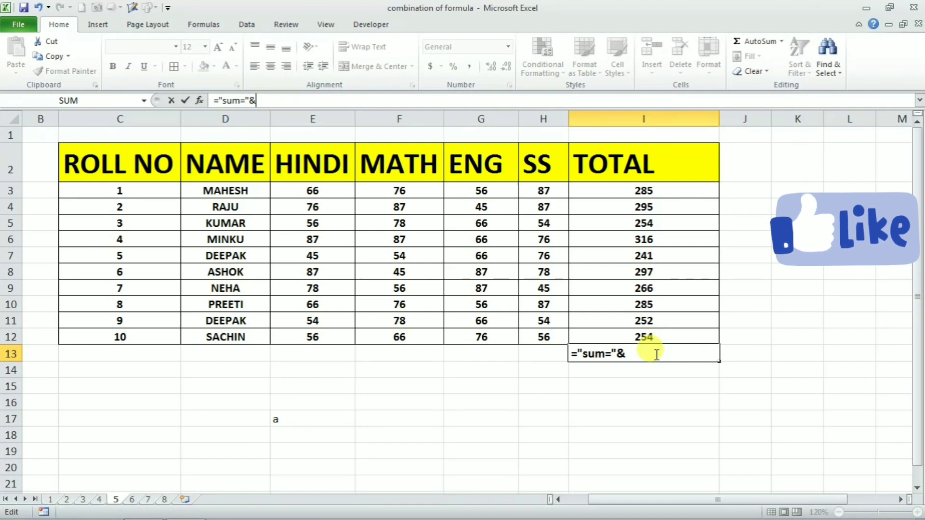
text(s)
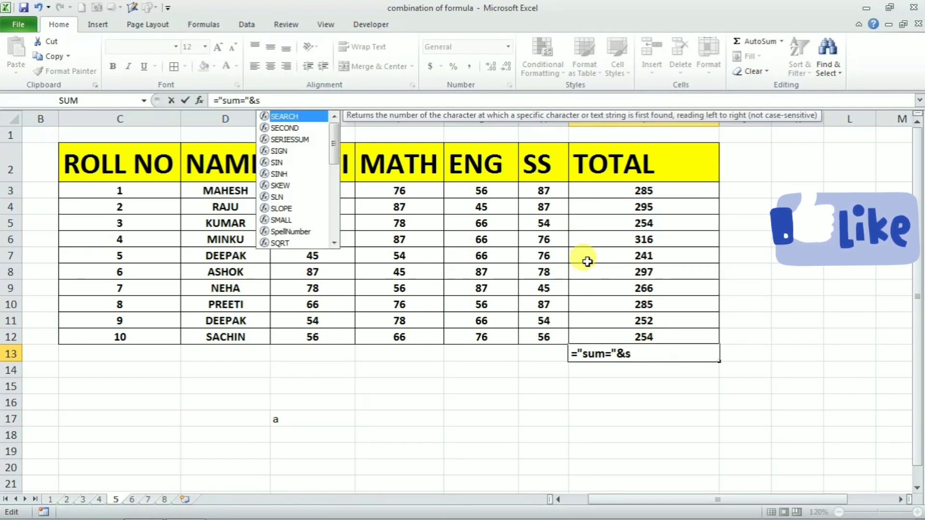
text(um)
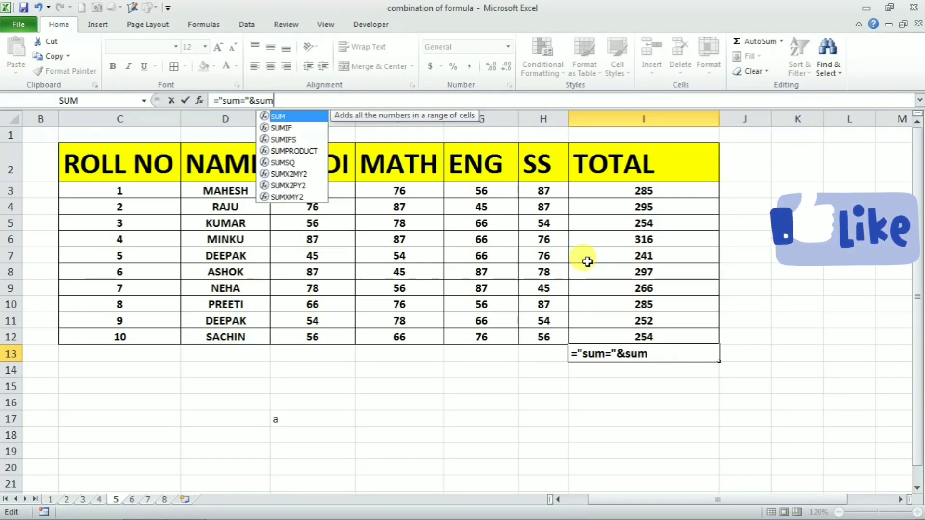
text(()
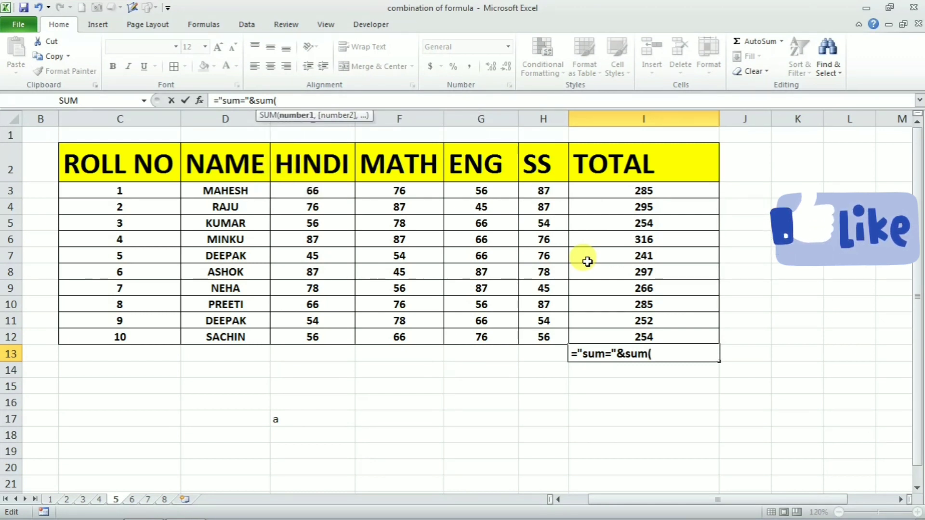
drag(599, 191, 608, 329)
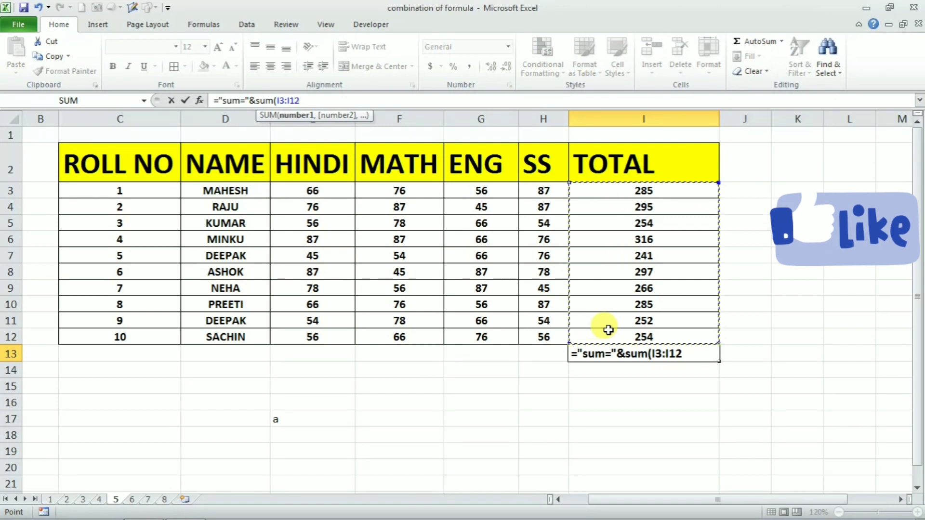
text())
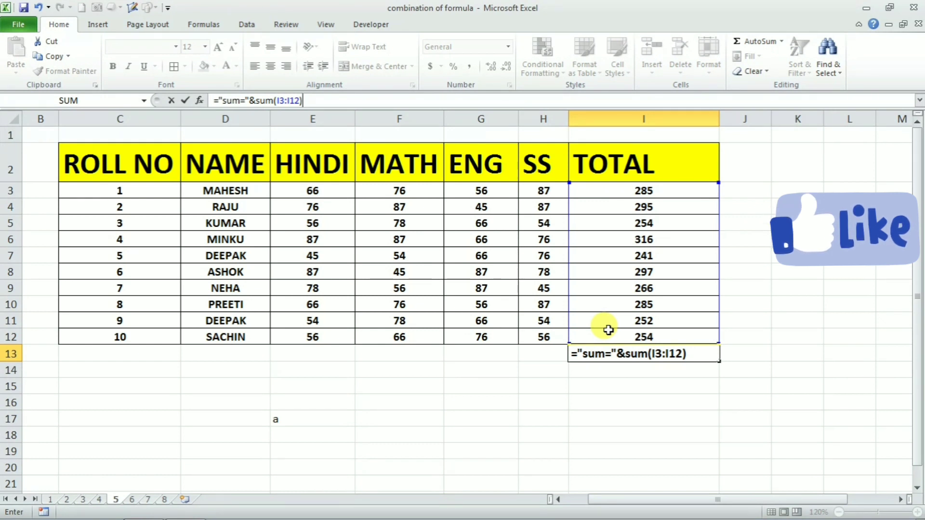
- Append the text label "average=" and AVERAGE(I3:I12) to the I13 formula with &, and enter the formula
text(&)
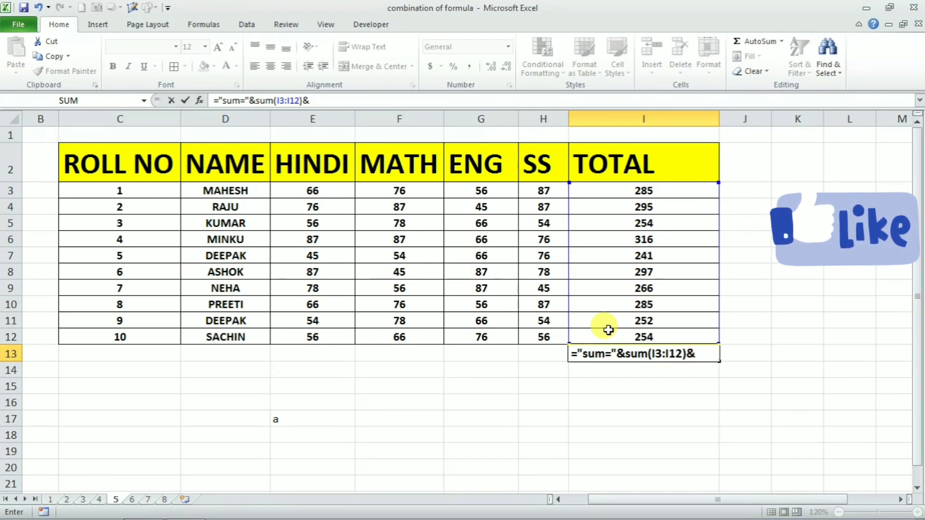
text(")
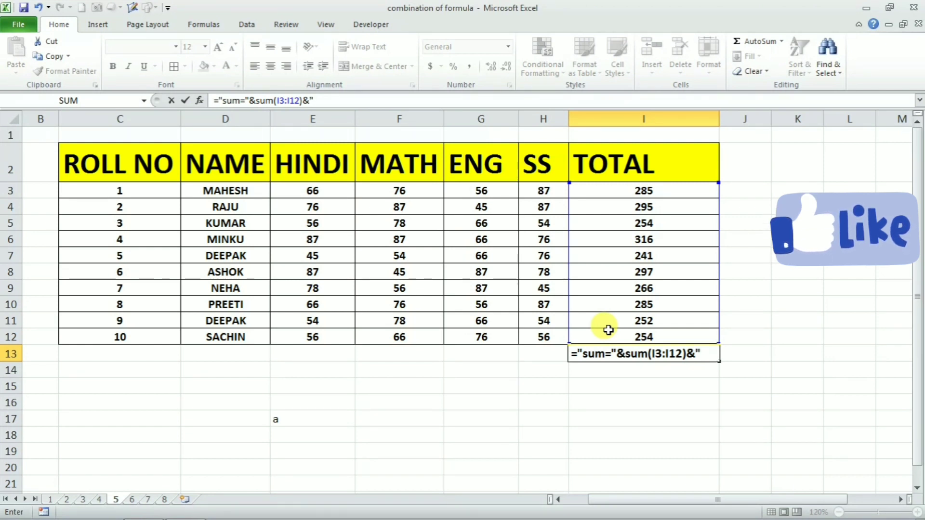
text(a)
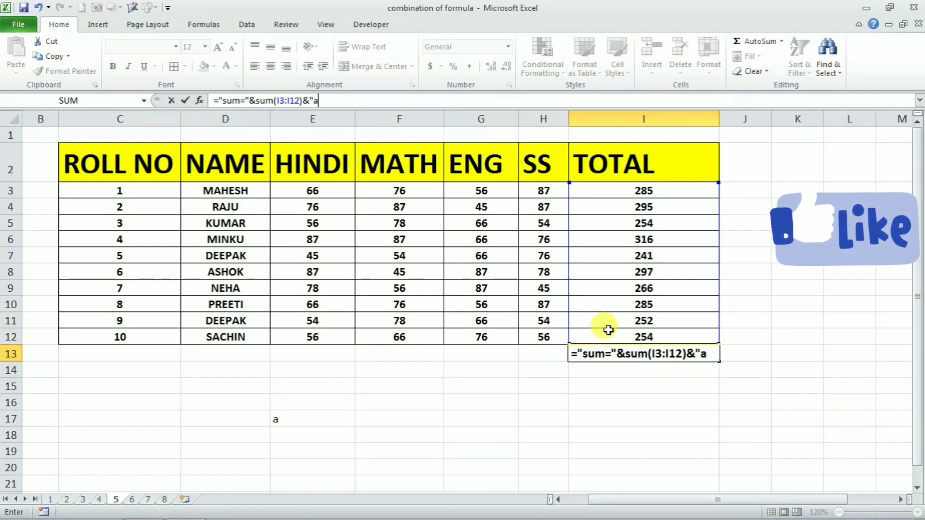
text(verage=)
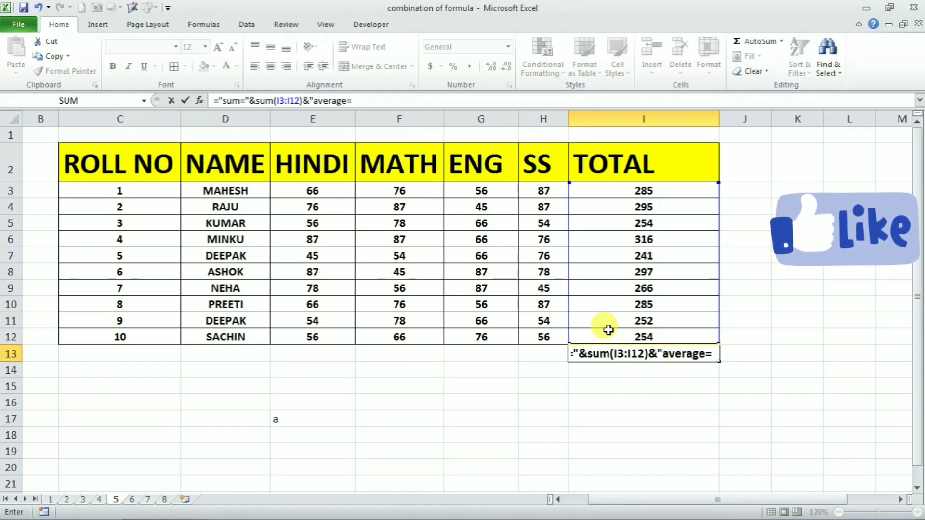
text(")
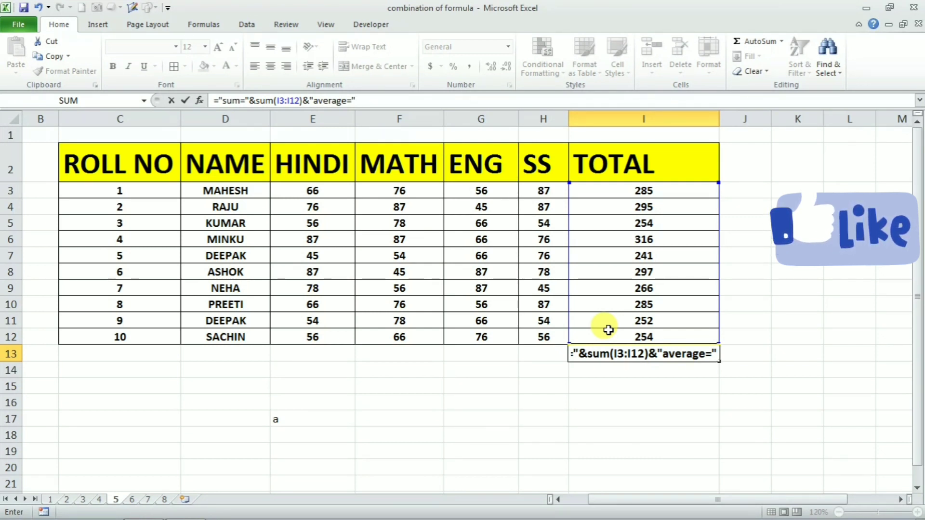
text(&)
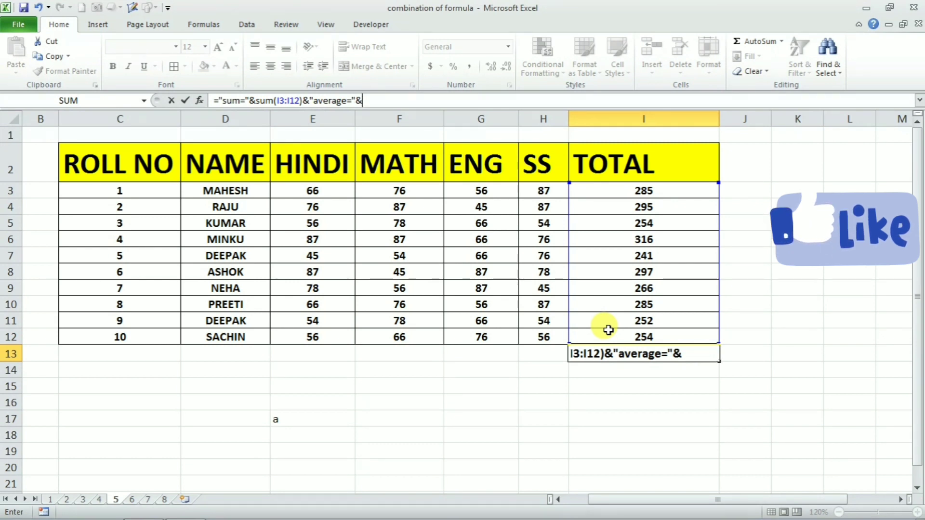
text(aver)
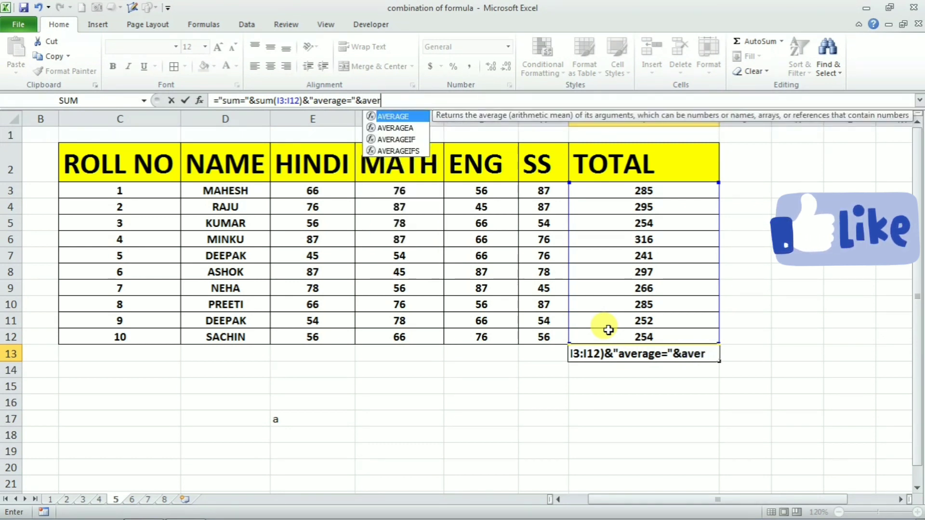
key(Tab)
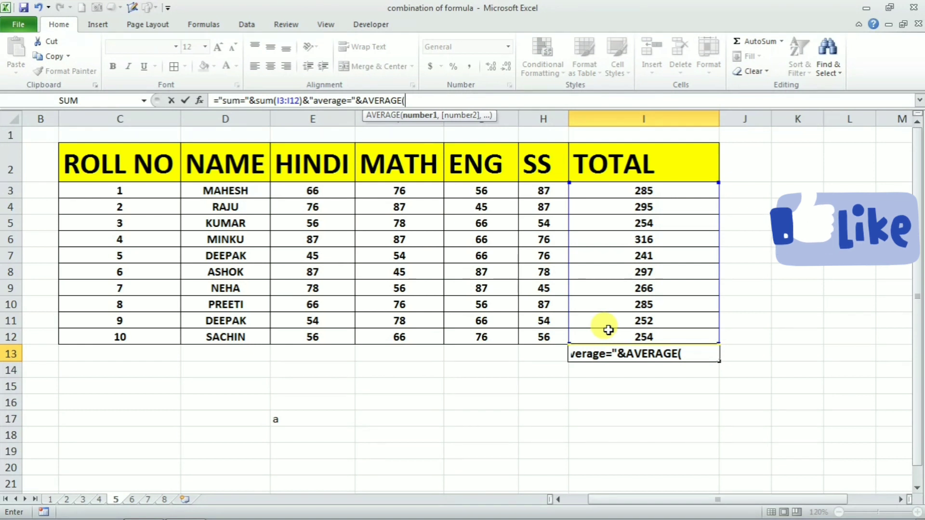
drag(624, 190, 618, 332)
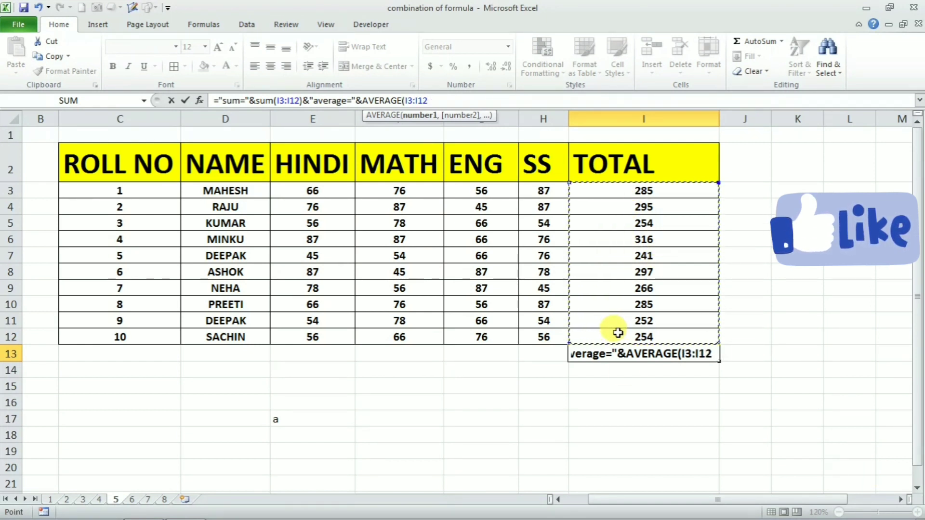
text())
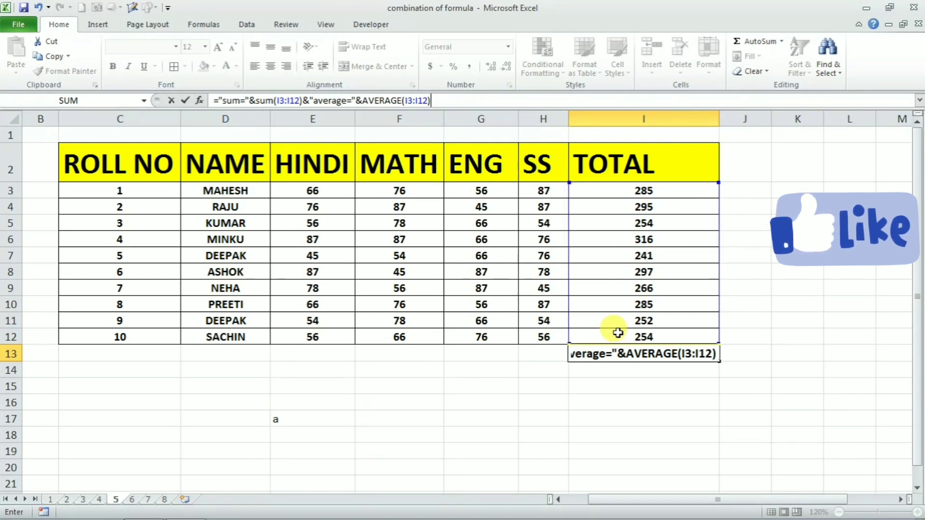
key(Tab)
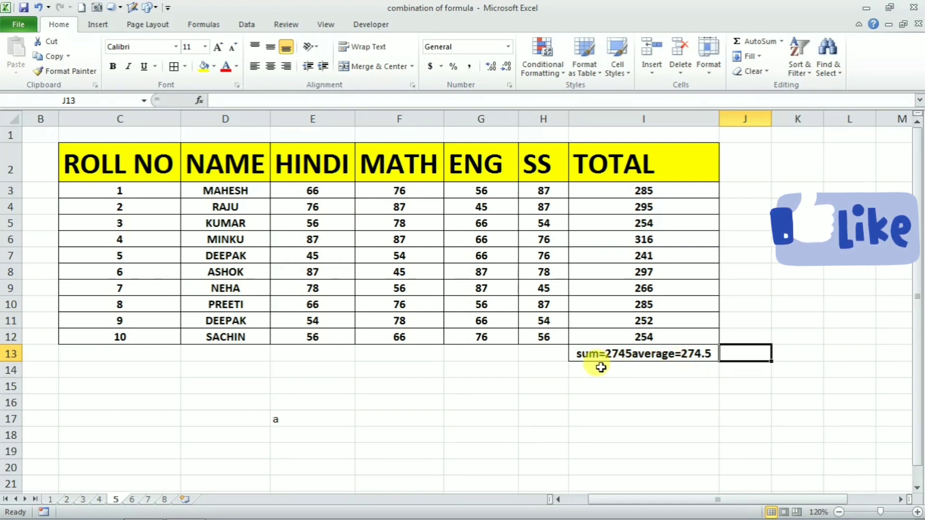
- Insert a space before "average=" inside the text label of the I13 formula
click(630, 359)
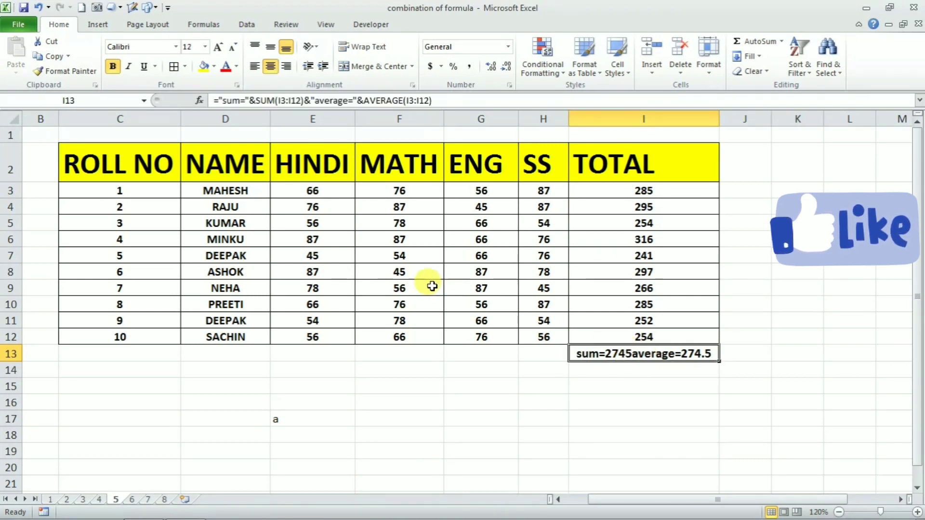
click(318, 102)
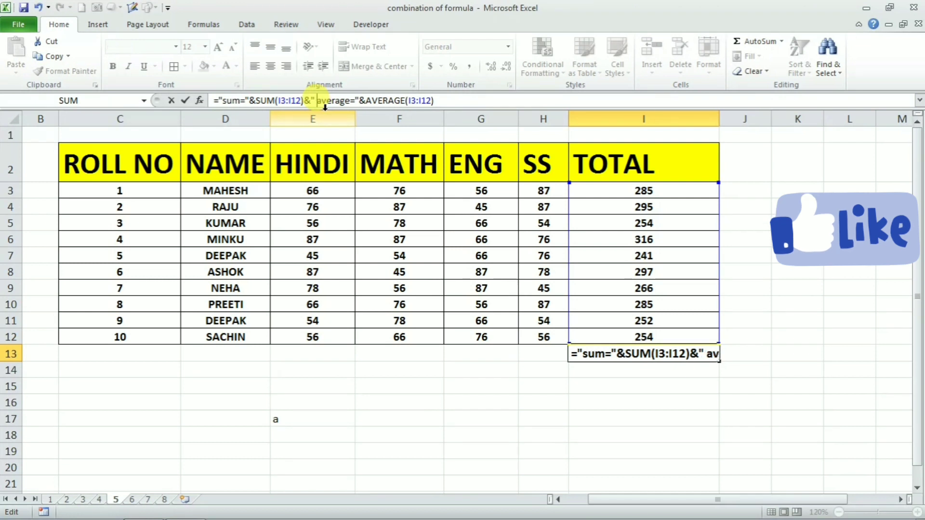
key(Tab)
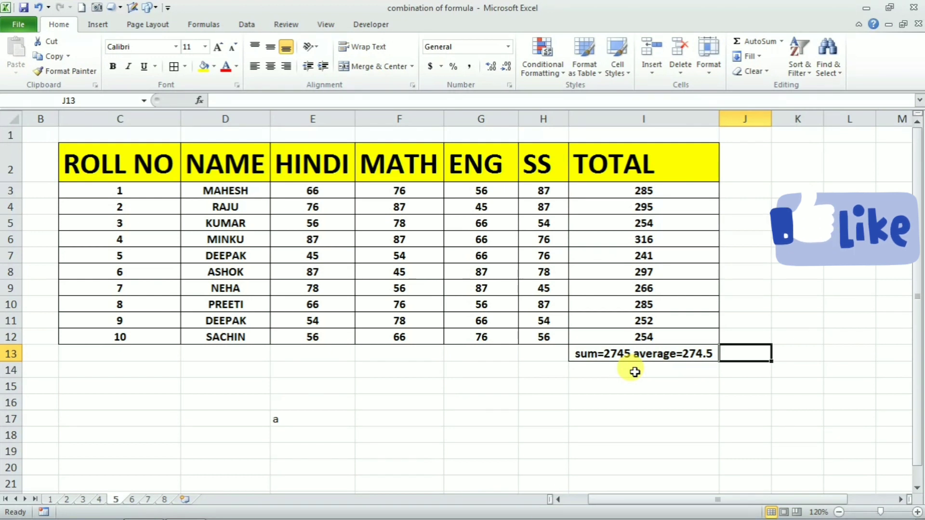
click(615, 417)
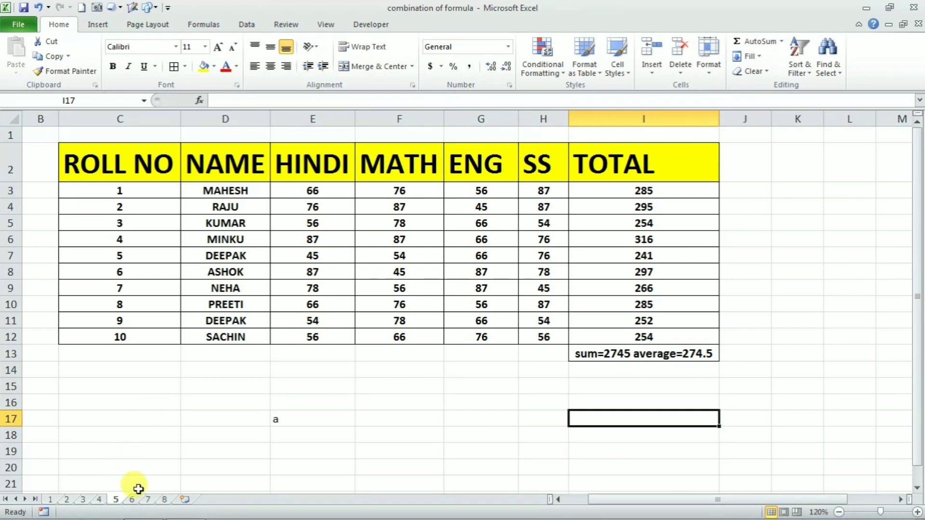
- On sheet 6, enter =SUM(D3:G3) in TOTAL SALES cell D15 to add the KEYBOARD row's four quarters
click(132, 498)
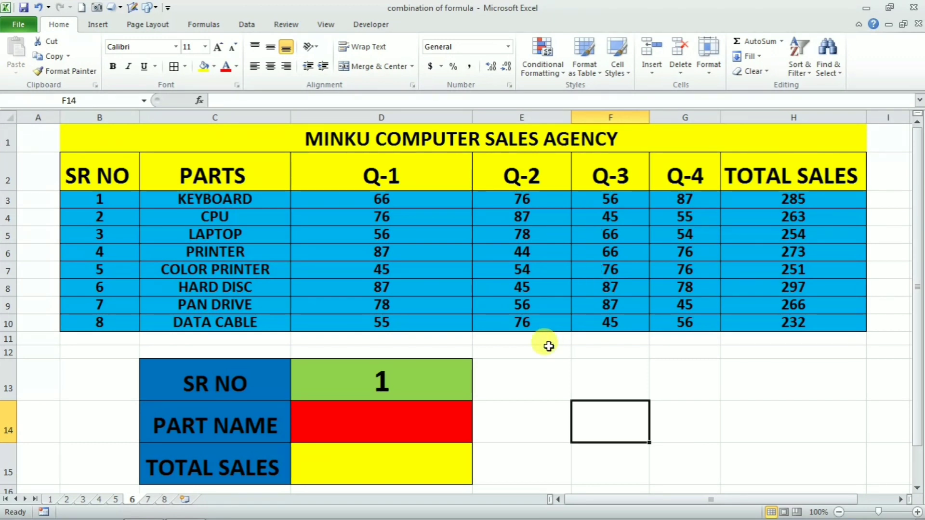
click(412, 377)
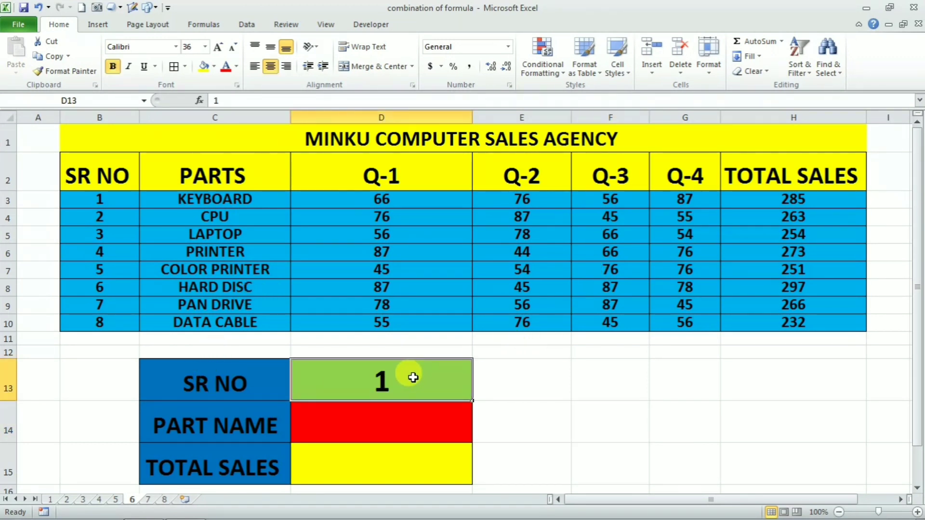
click(334, 466)
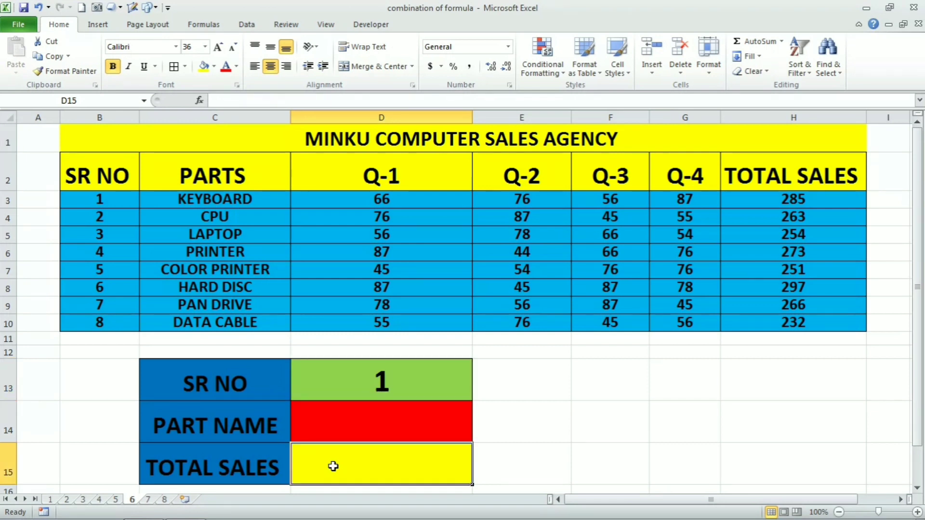
text(=)
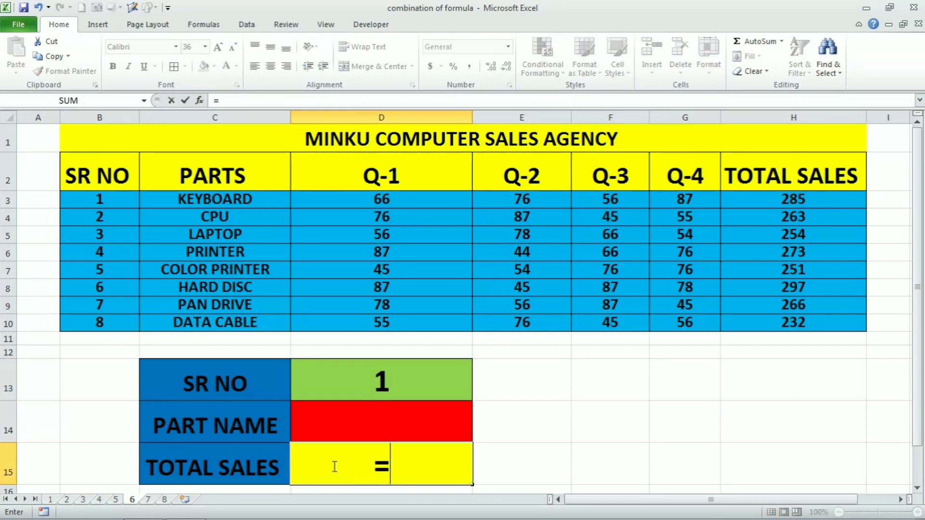
text(sum)
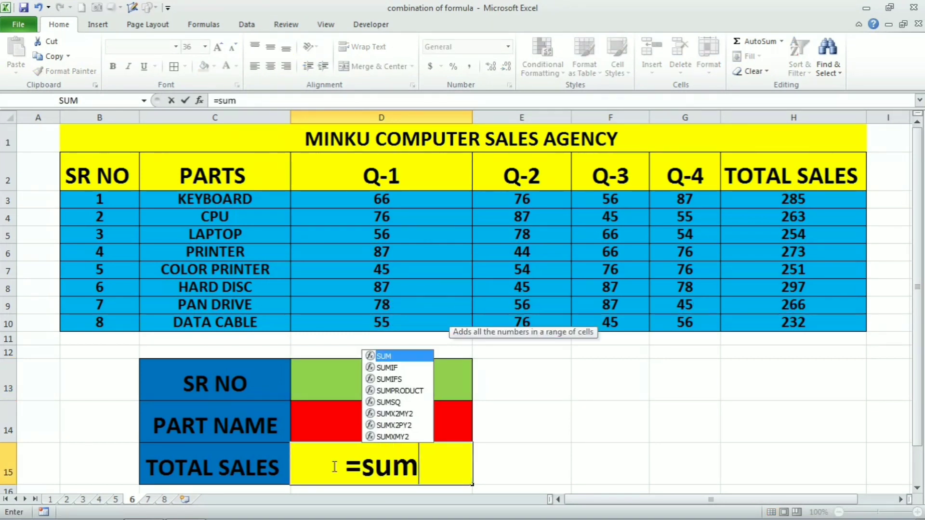
key(Tab)
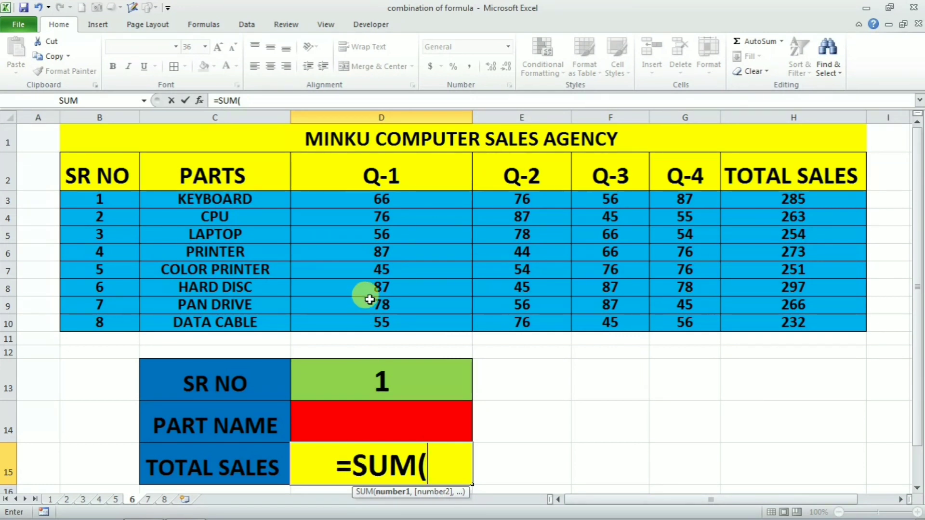
drag(341, 196, 660, 200)
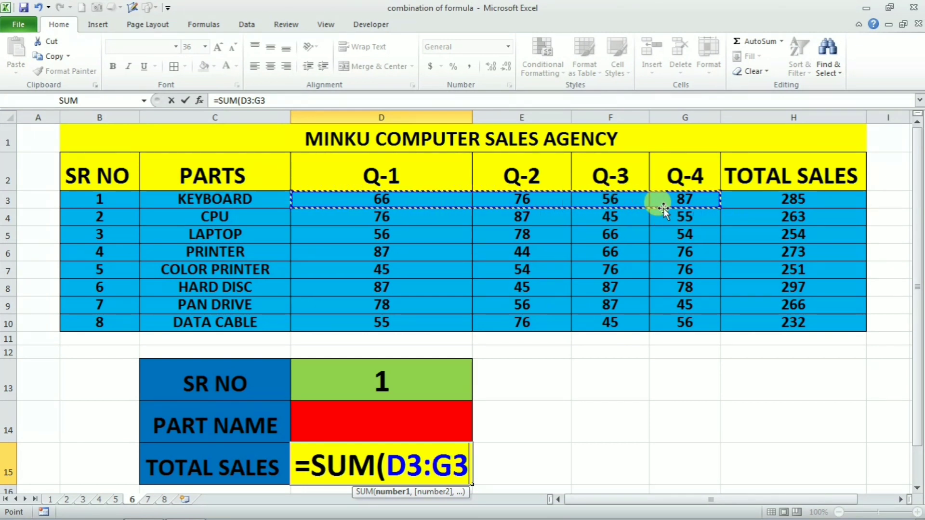
text())
key(Tab)
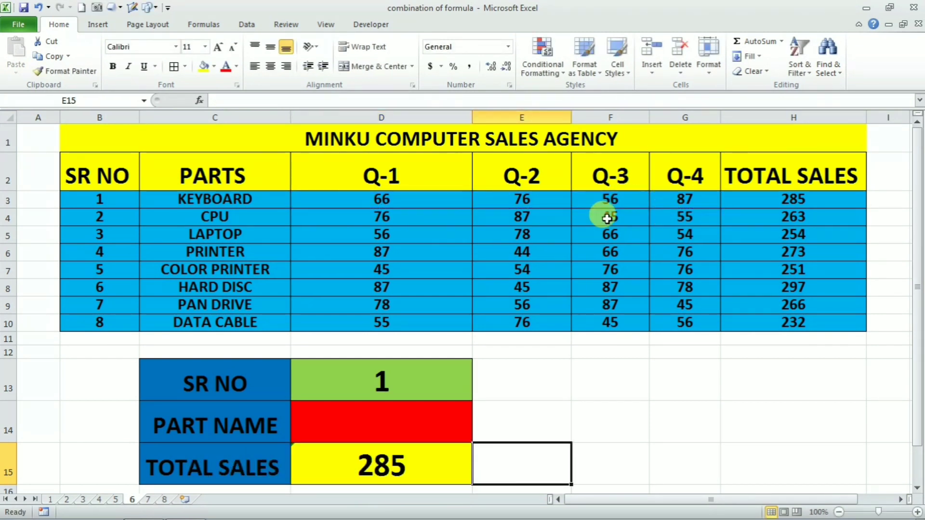
- Set the SR NO in D13 to 2 and check whether the TOTAL SALES formula in D15 responds
click(430, 465)
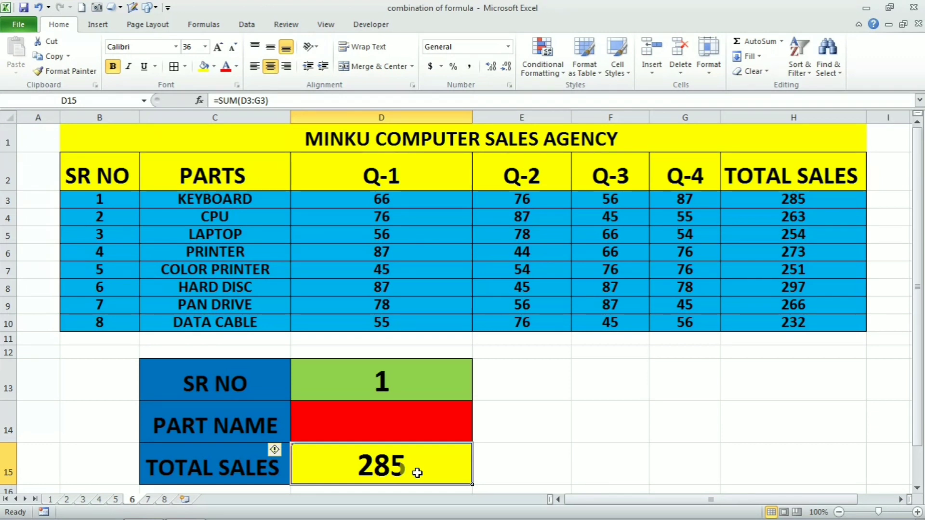
click(414, 378)
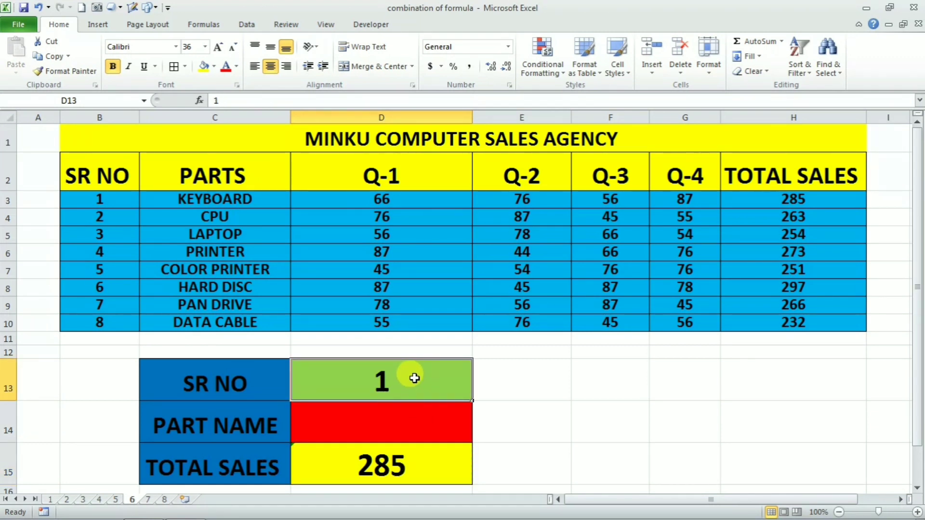
text(2)
click(520, 375)
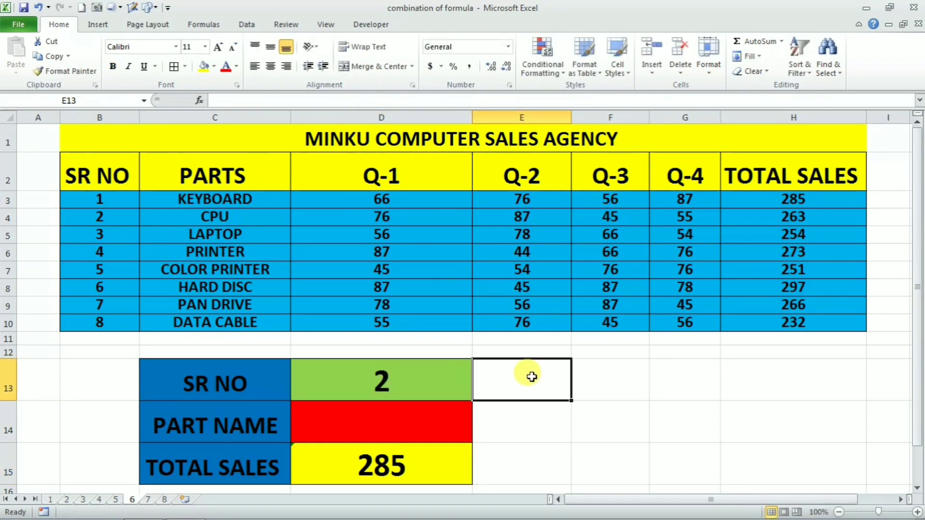
click(423, 468)
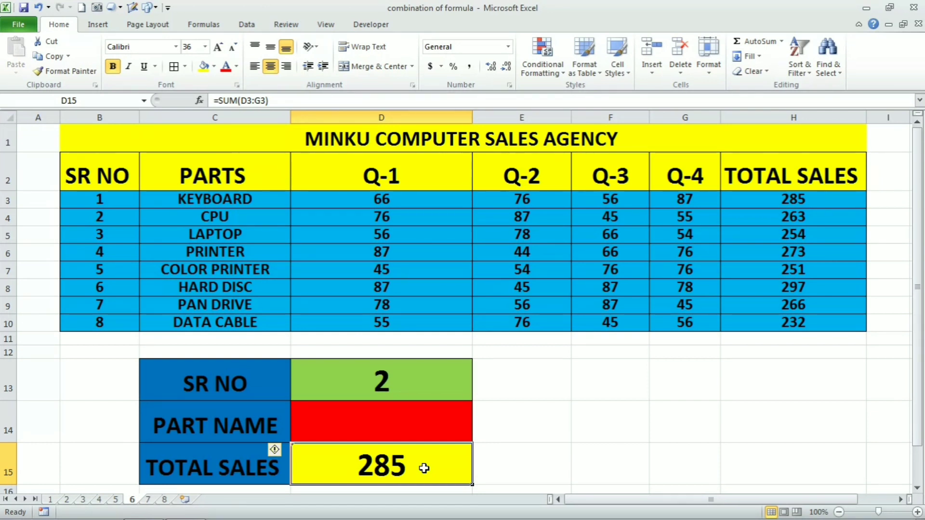
- Replace the D3:G3 argument of the SUM formula in TOTAL SALES cell D15 with a nested OFFSET function
click(266, 101)
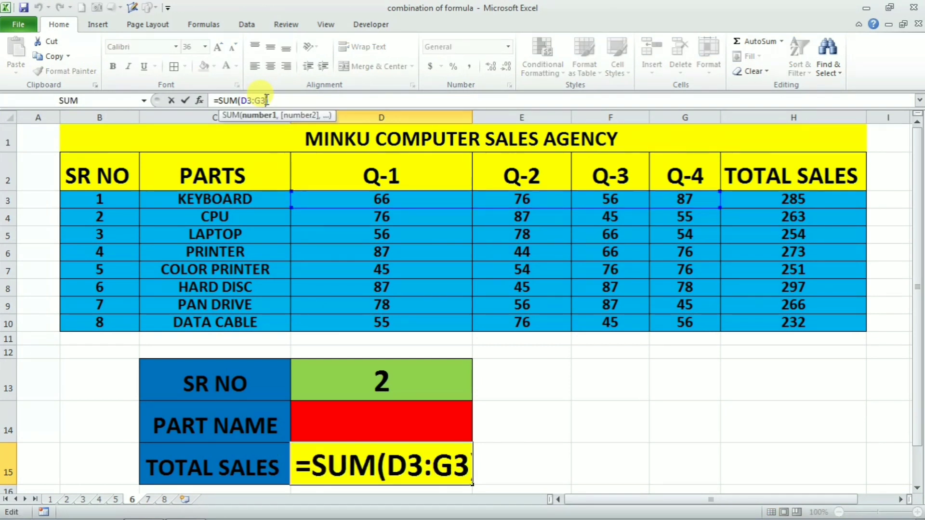
key(BackSpace)
key(BackSpace)
key(BackSpace)
key(BackSpace)
key(BackSpace)
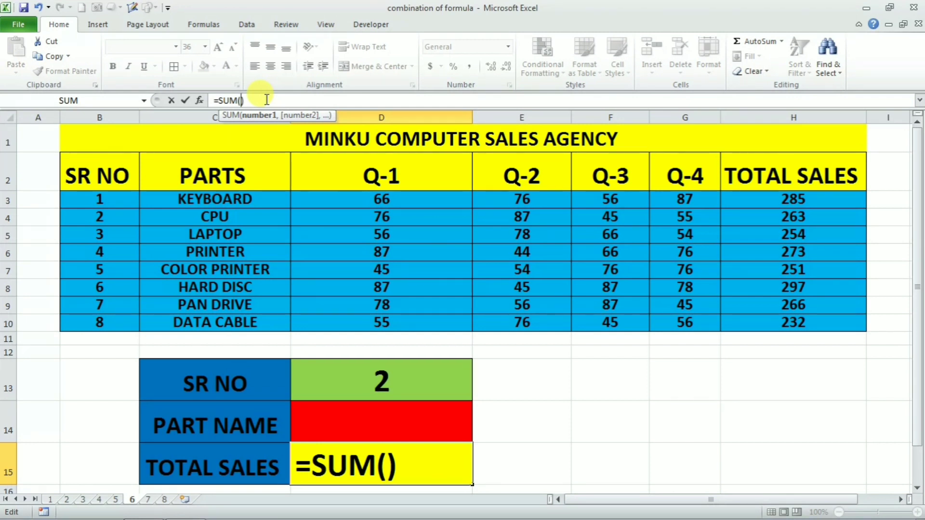
text(offse)
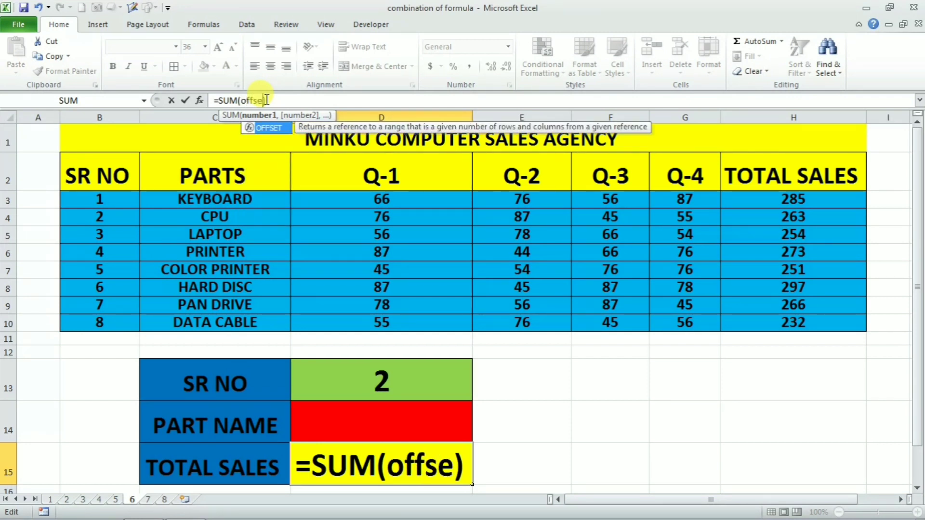
key(Tab)
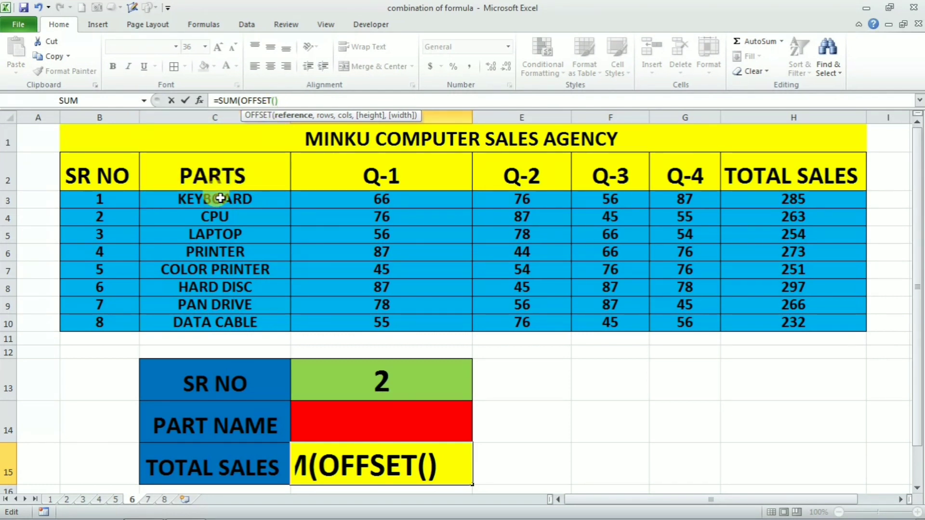
- Set the OFFSET reference to the PARTS header C2, its rows to SR NO cell D13 and its columns to 1
click(246, 172)
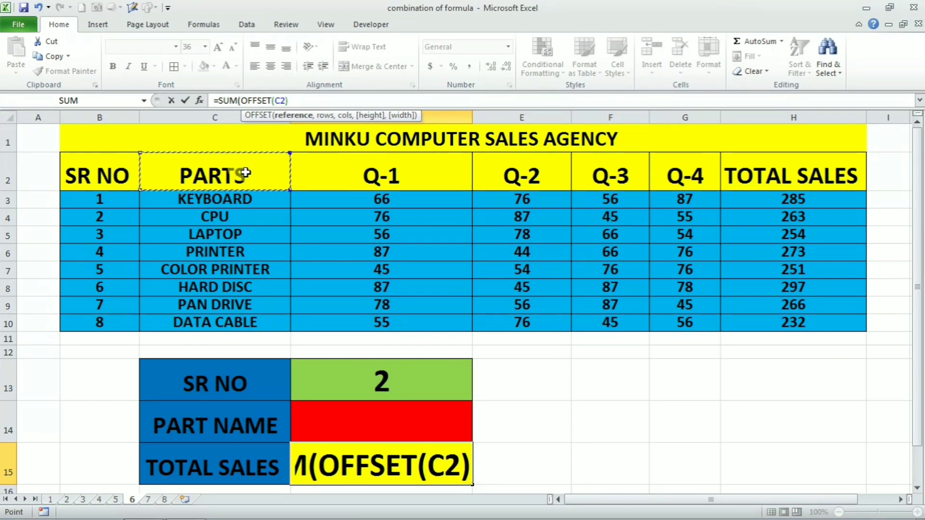
text(,)
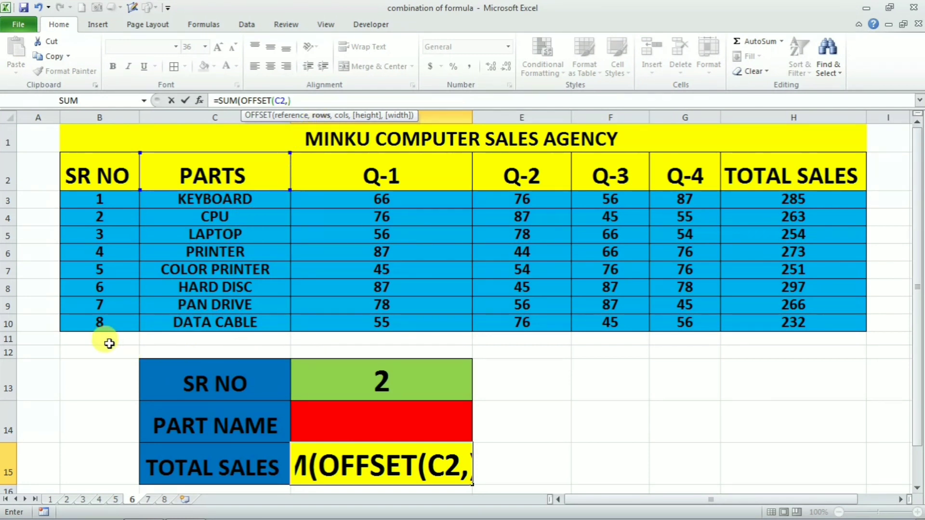
click(350, 383)
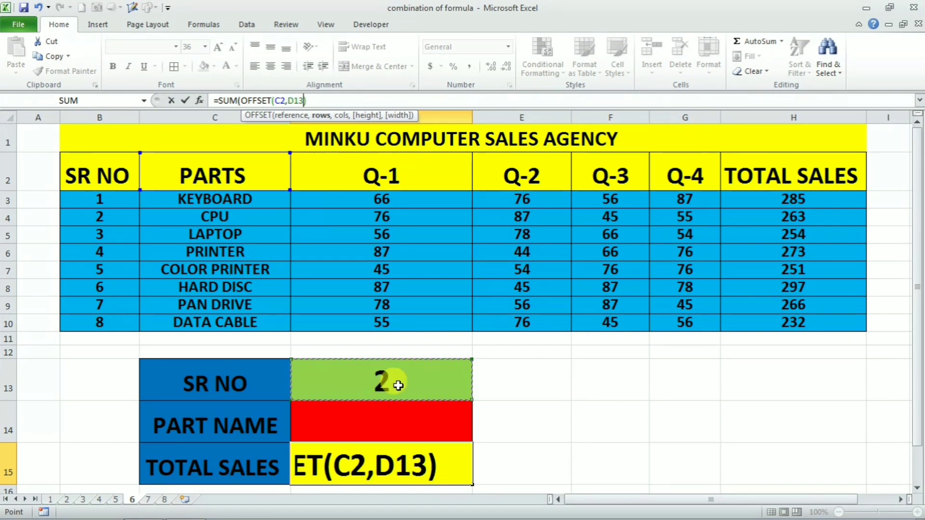
text(,)
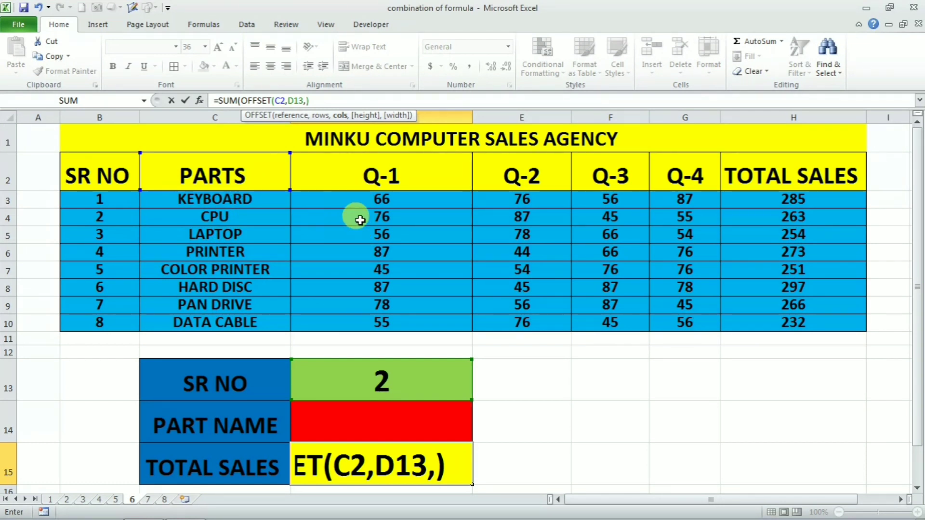
text(1)
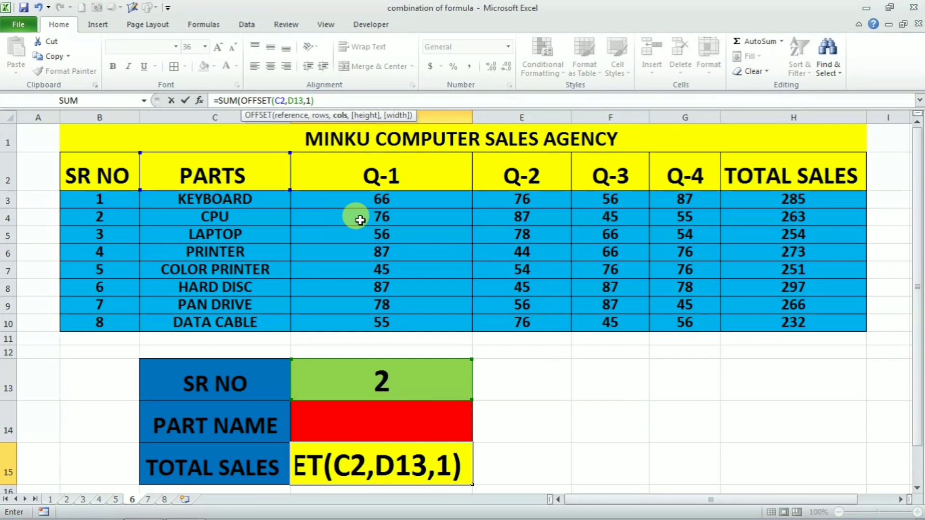
- Give OFFSET a height of 1 and a width of 4, close both functions and enter the D15 formula
text(,)
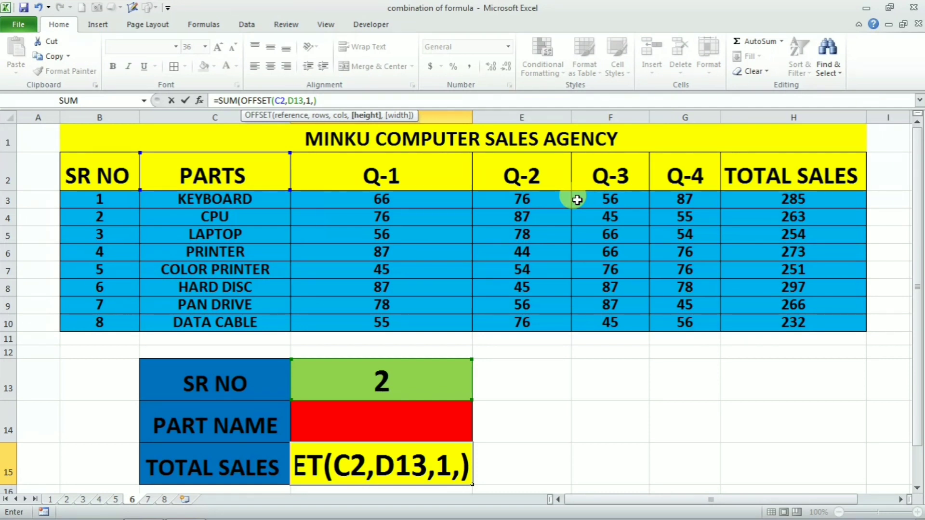
text(1,)
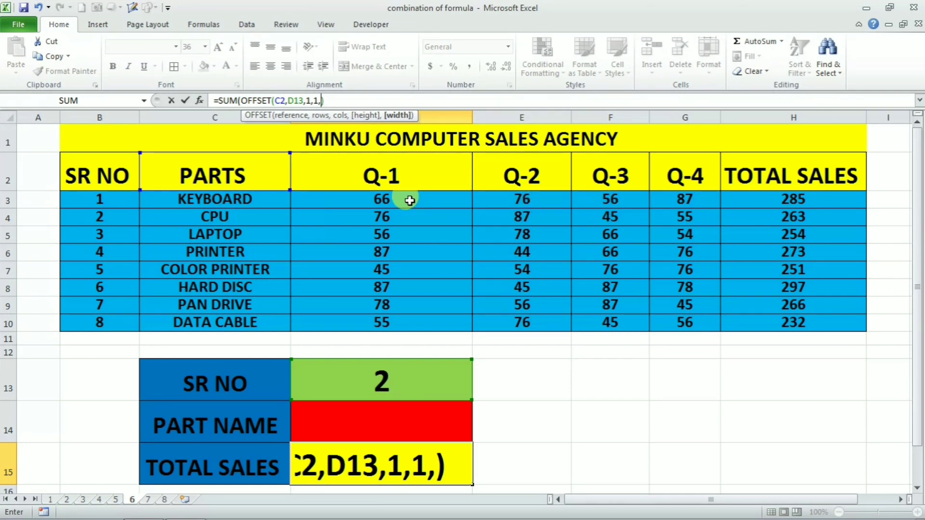
text(4)
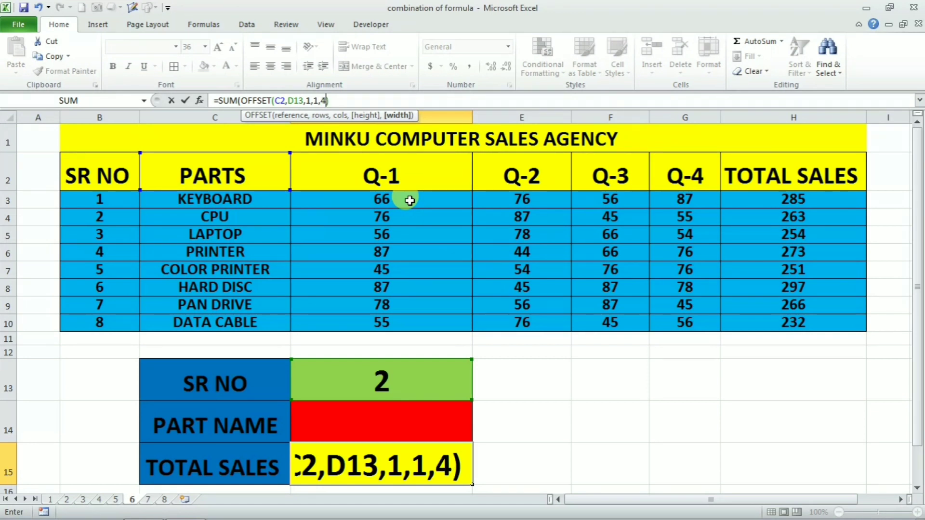
click(332, 101)
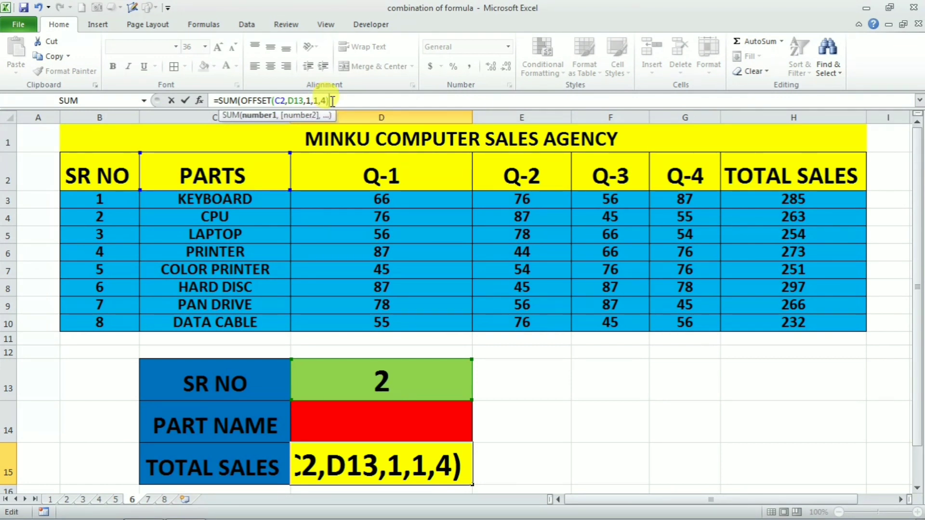
text())
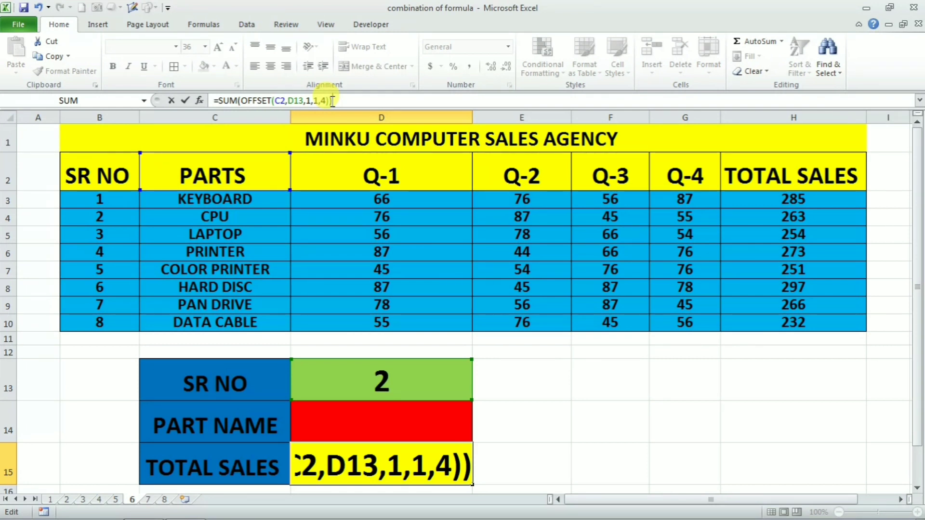
key(Tab)
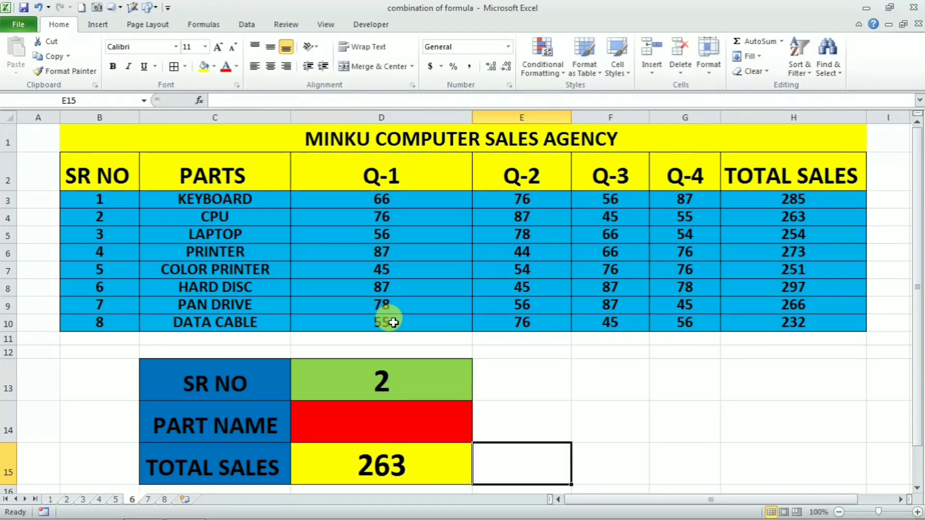
- Test the TOTAL SALES formula in D15 by setting the SR NO in D13 to 1 and then to 8
click(399, 372)
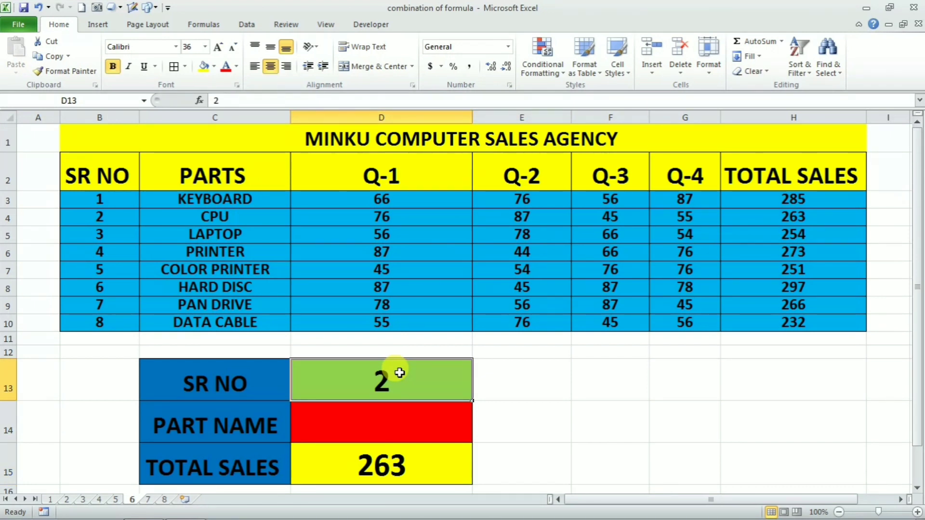
text(1)
click(547, 376)
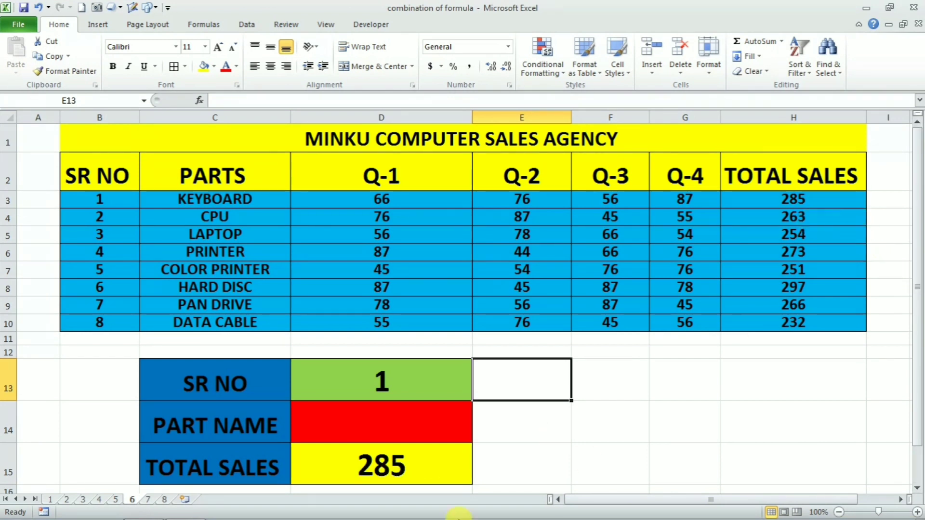
click(403, 380)
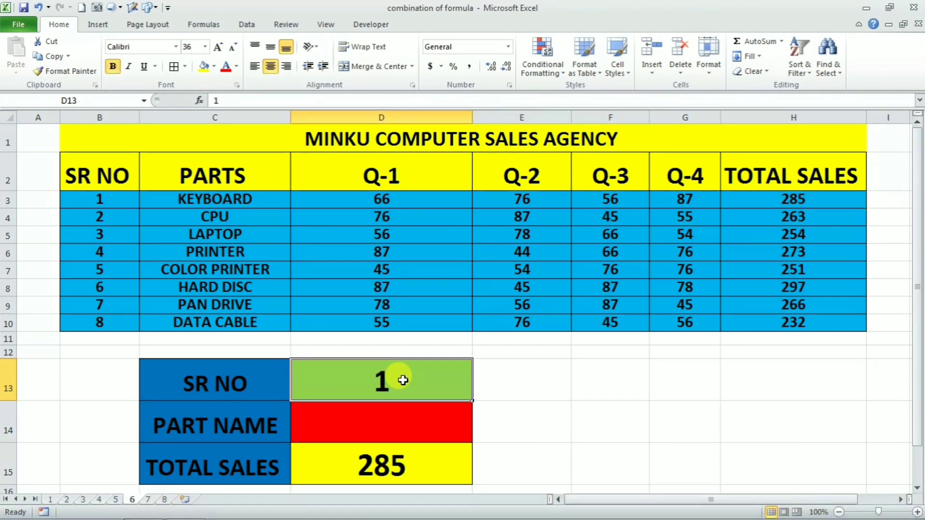
text(8)
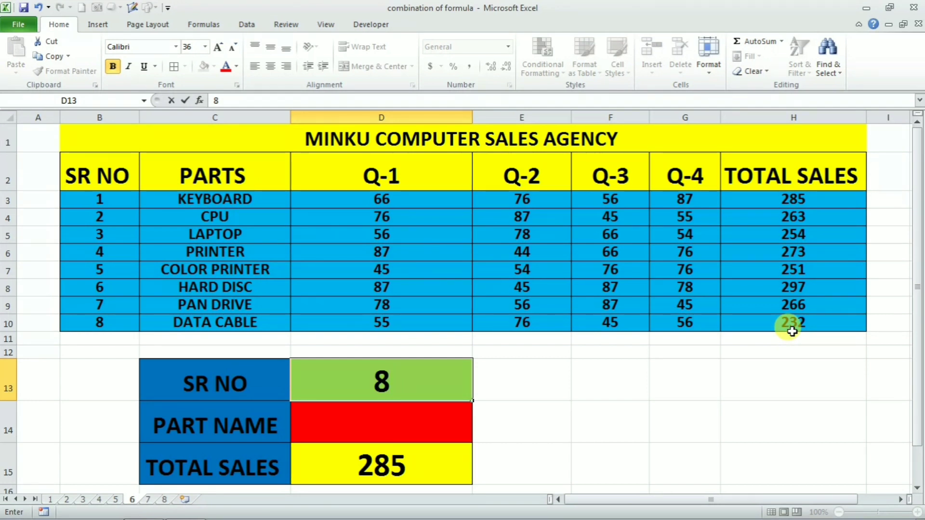
click(608, 380)
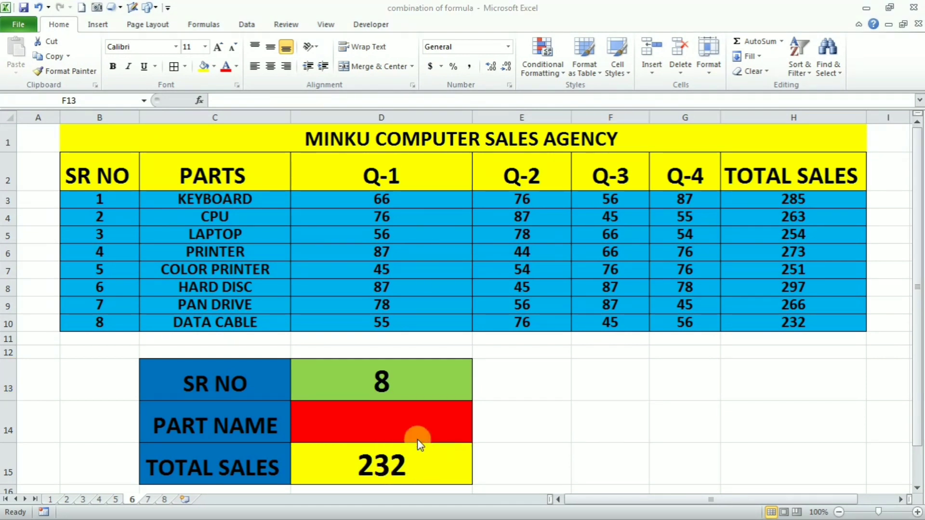
click(417, 462)
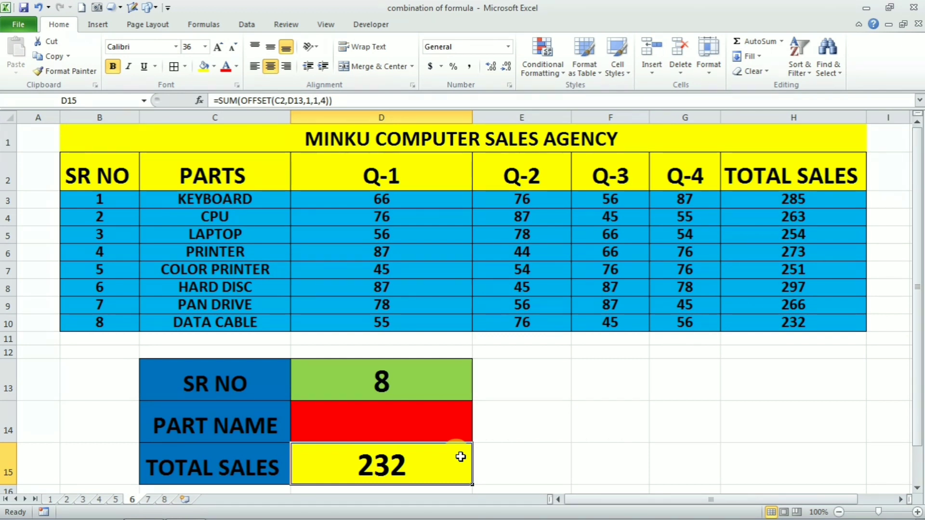
- Start a VLOOKUP in PART NAME cell D14 with D13 as the lookup value and B2:H10 as the table array
click(340, 418)
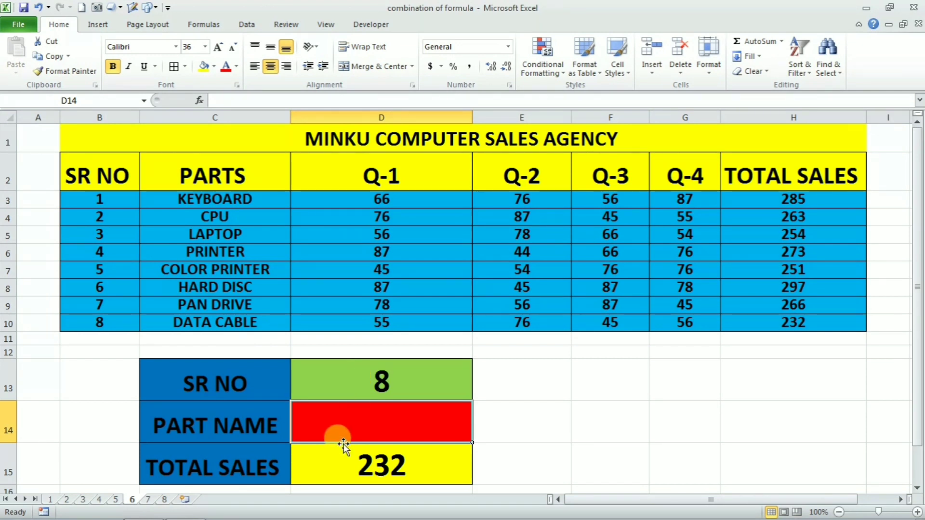
text(=vl)
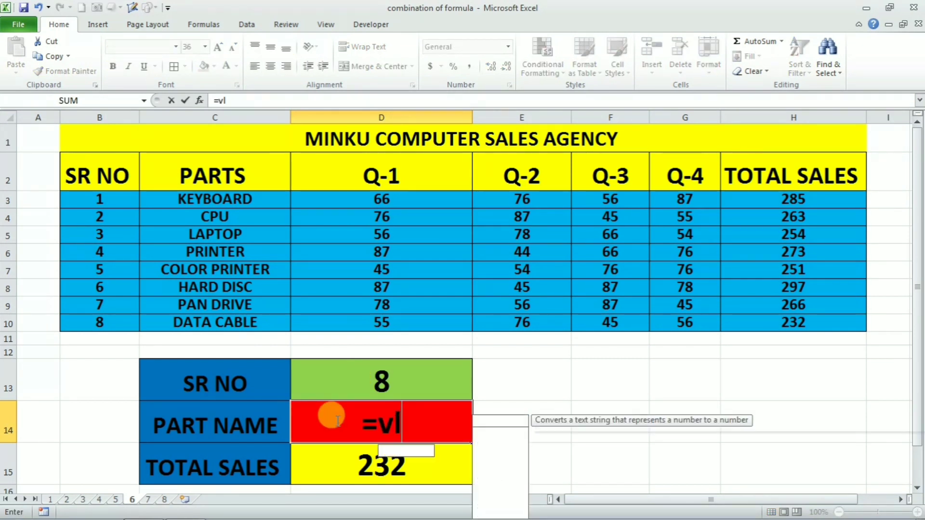
key(Down)
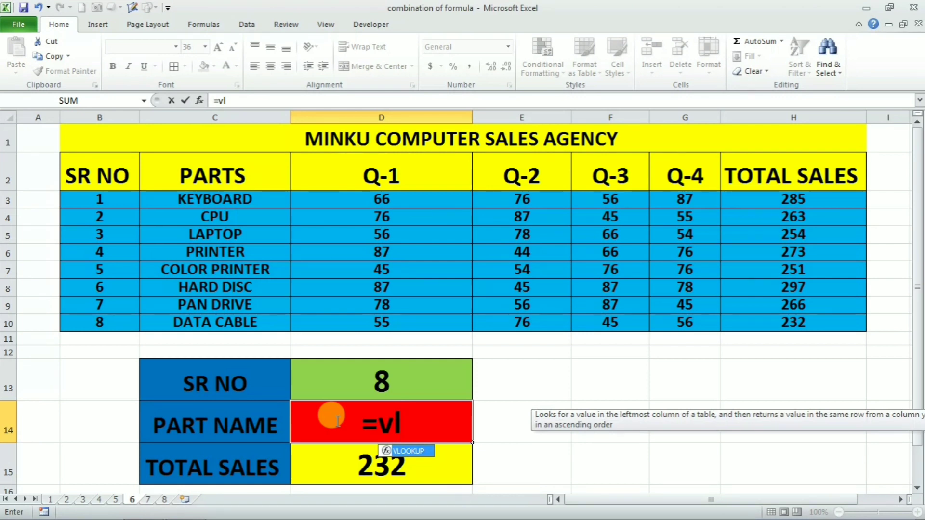
key(Tab)
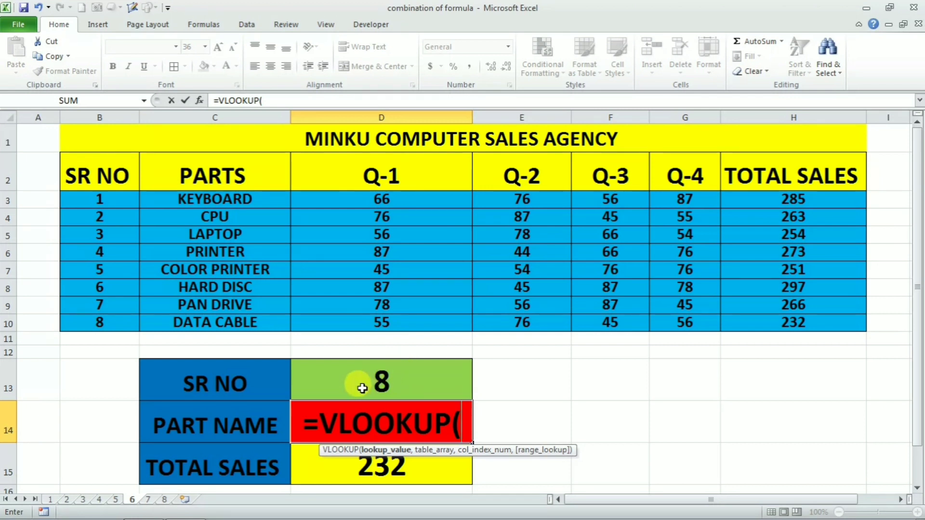
click(410, 375)
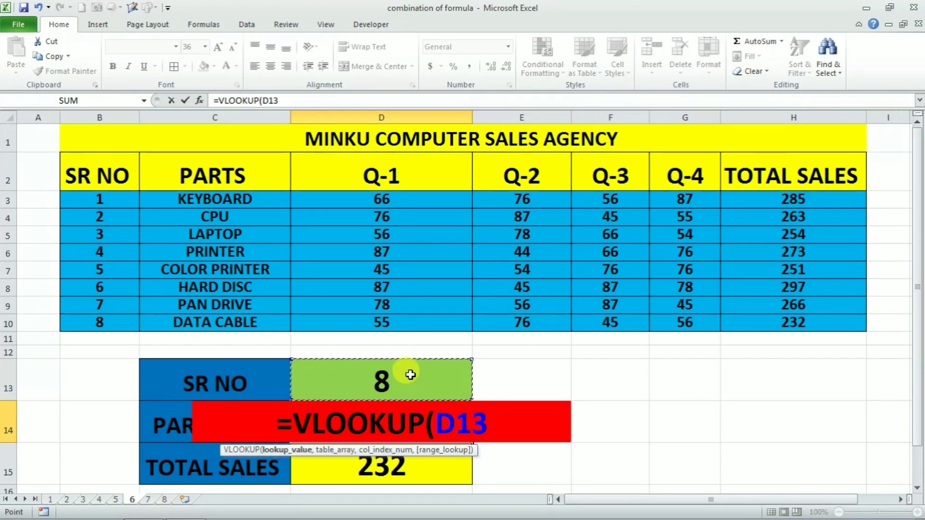
text(,)
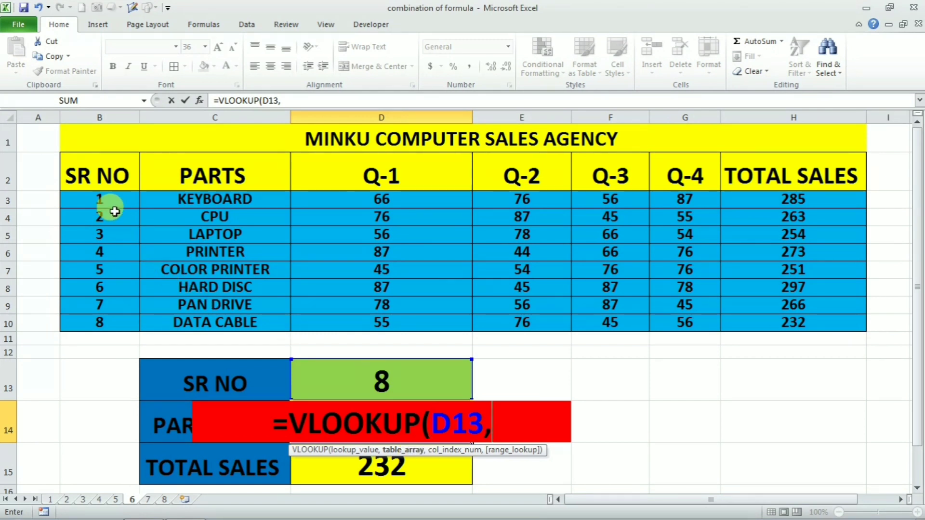
drag(96, 168, 785, 293)
drag(785, 311, 784, 321)
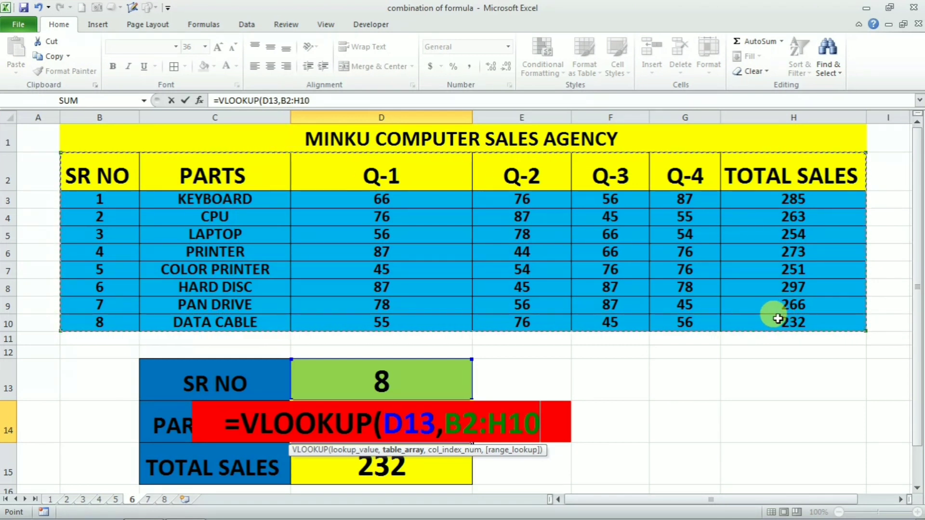
- Complete the D14 VLOOKUP with column index 2 and range lookup 0, and enter the formula
text(,)
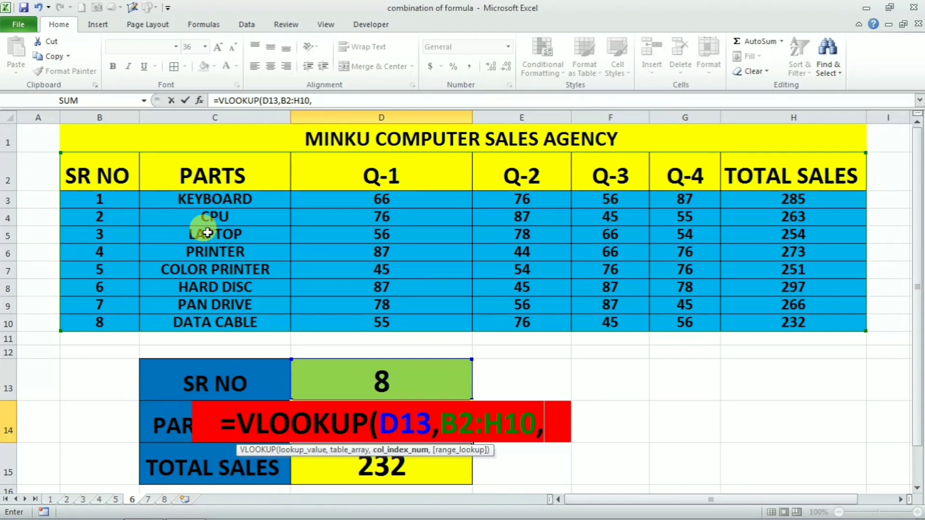
text(2)
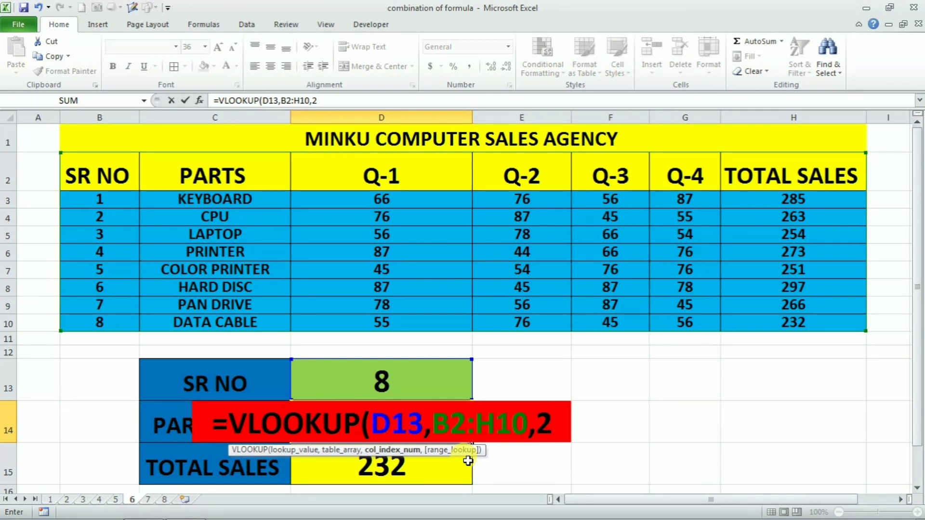
text(,0)
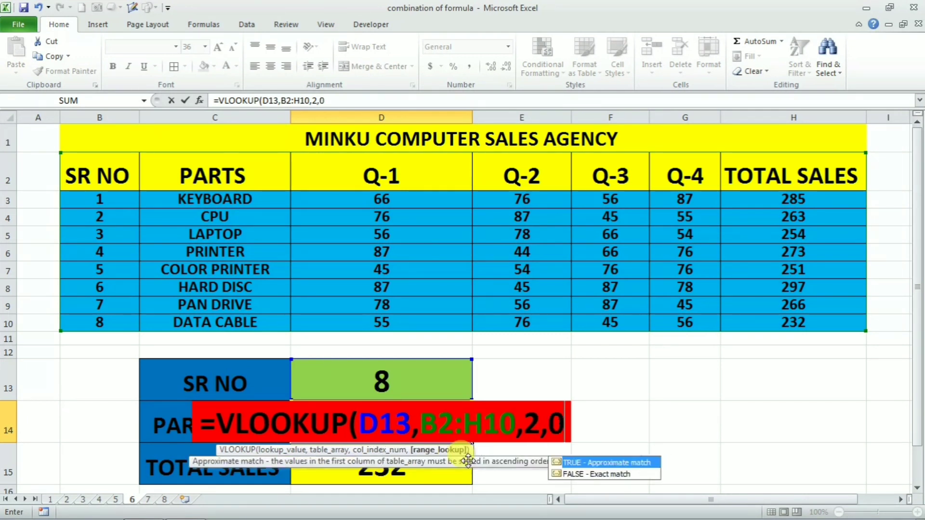
text())
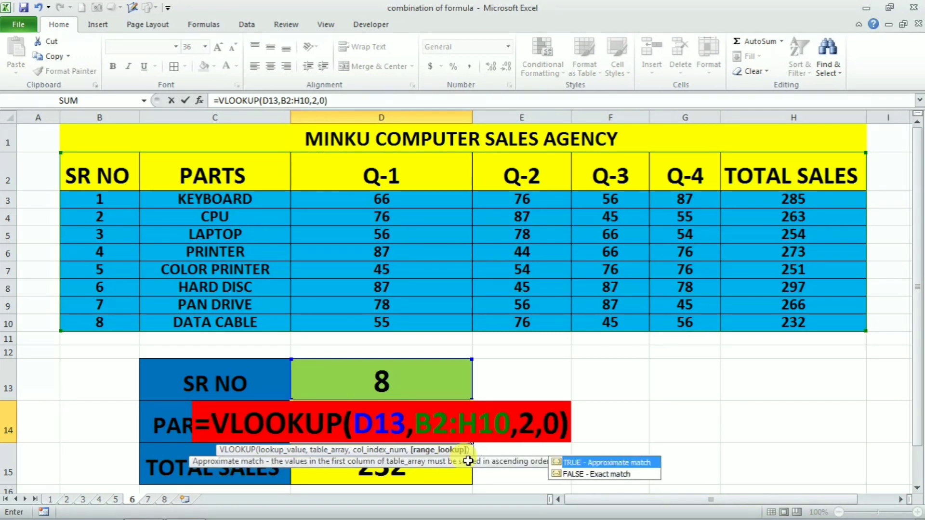
key(Tab)
click(423, 425)
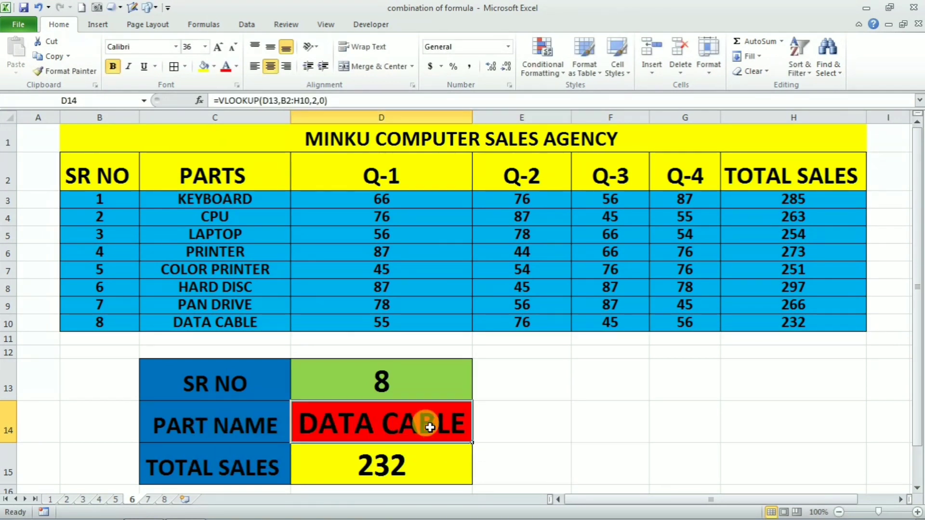
- Set the SR NO in D13 to 2 and then to 6 to test the part name and total sales formulas
click(412, 381)
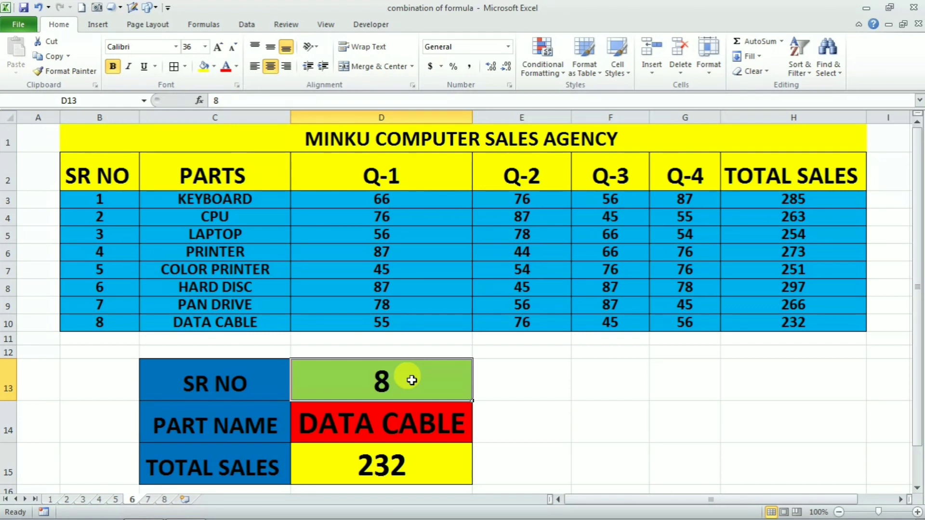
text(2)
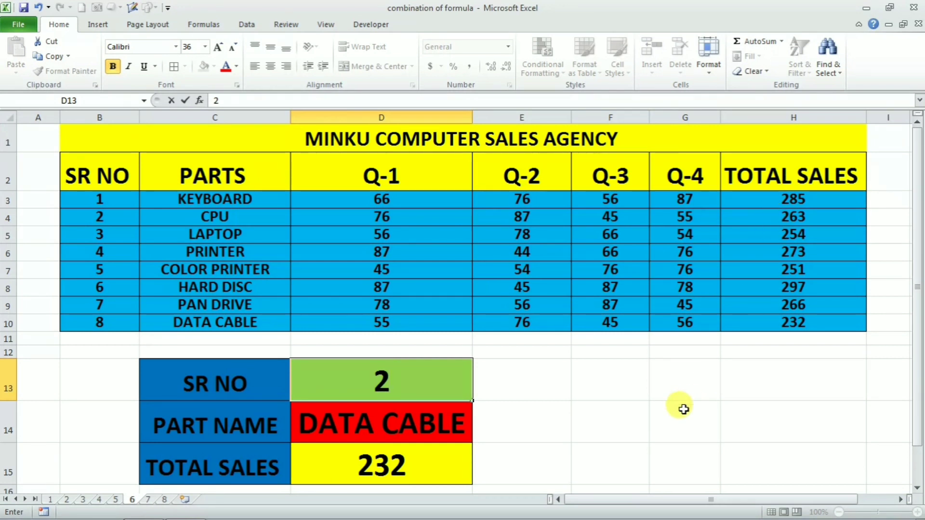
click(688, 383)
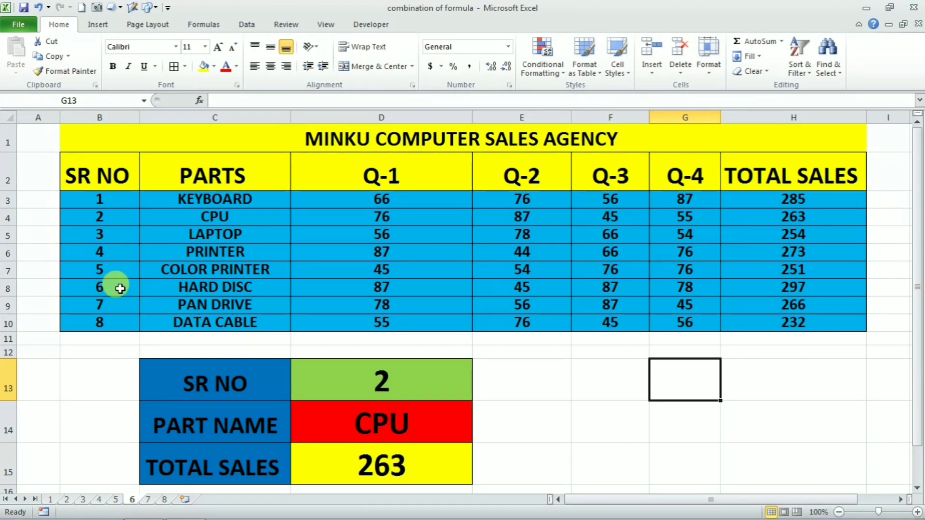
click(417, 379)
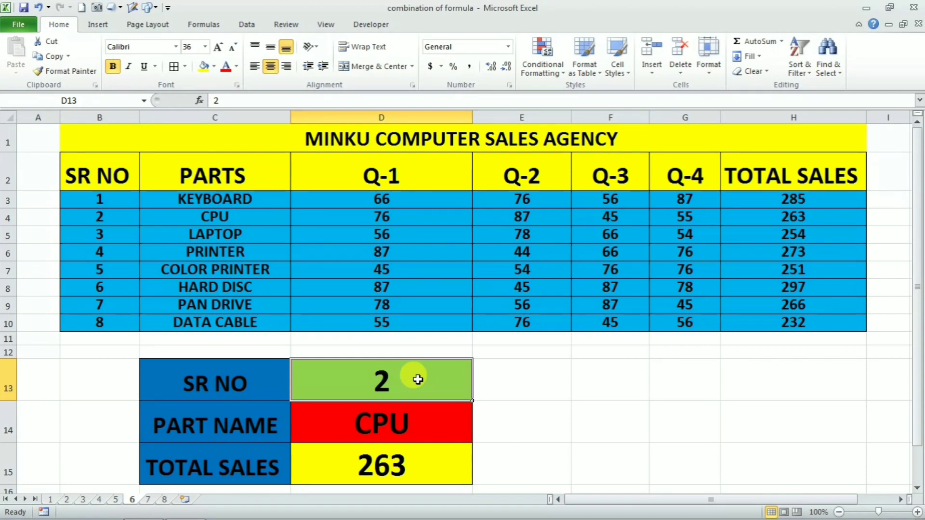
text(6)
click(606, 383)
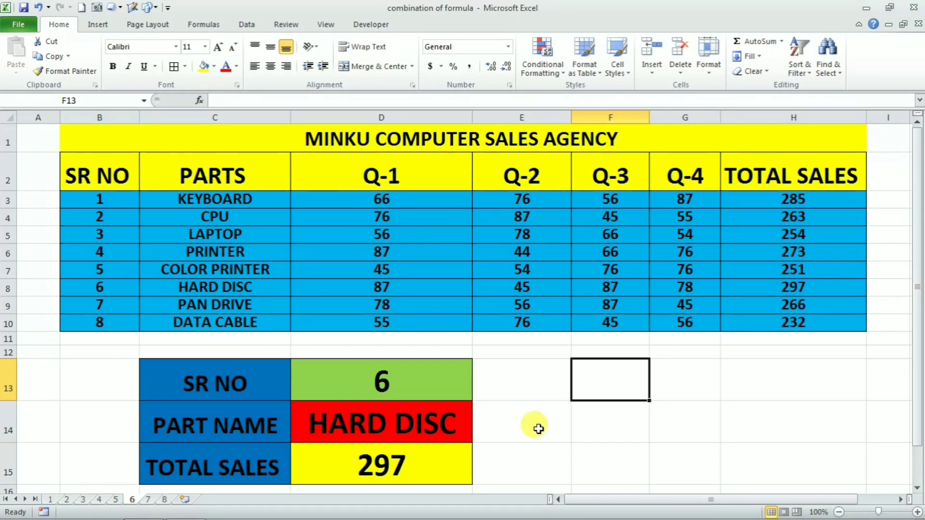
- Switch to sheet 7 with the long numbers in column C
click(149, 500)
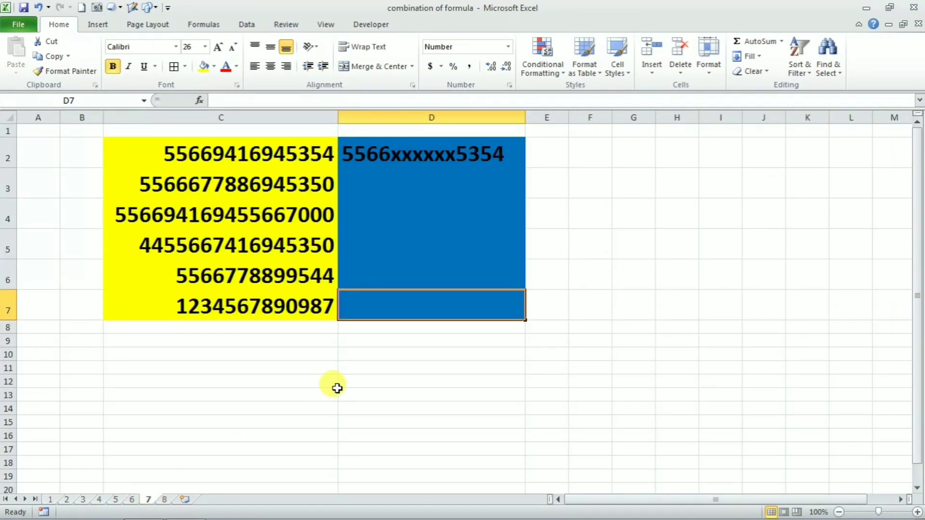